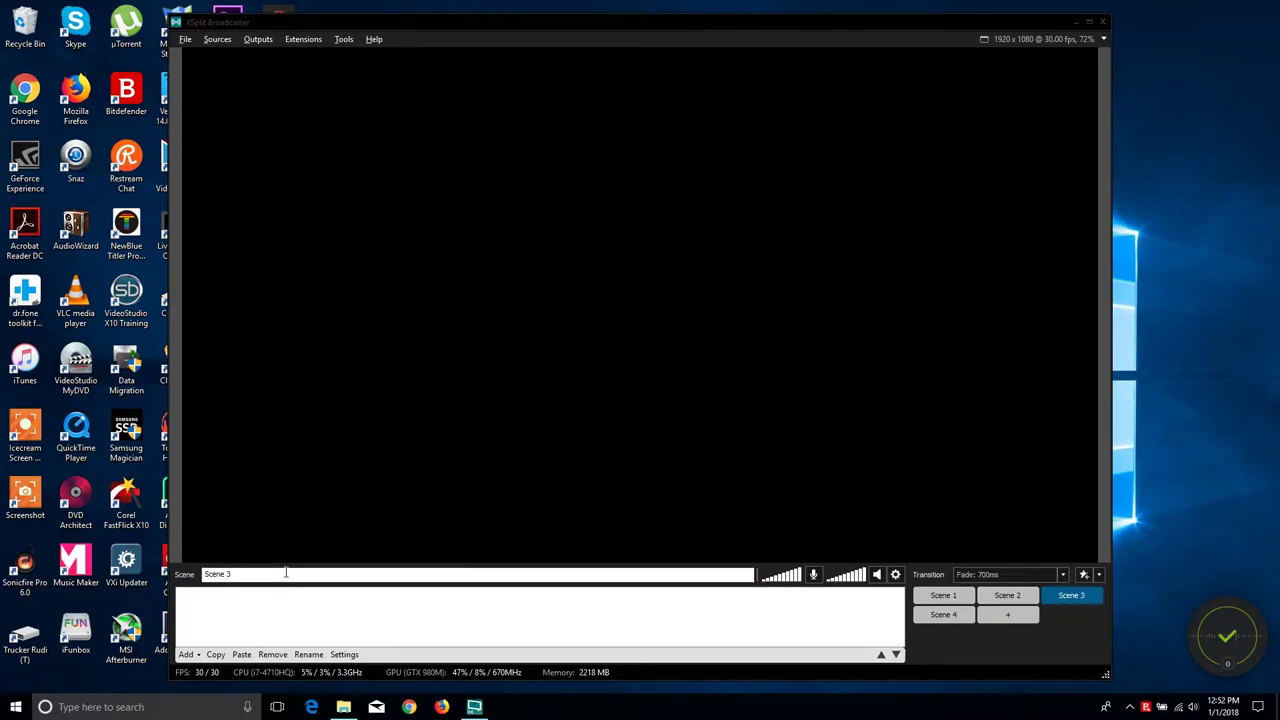
Step: Add the USB2.0 HD UVC WebCam as a video source in Scene 3
click(192, 660)
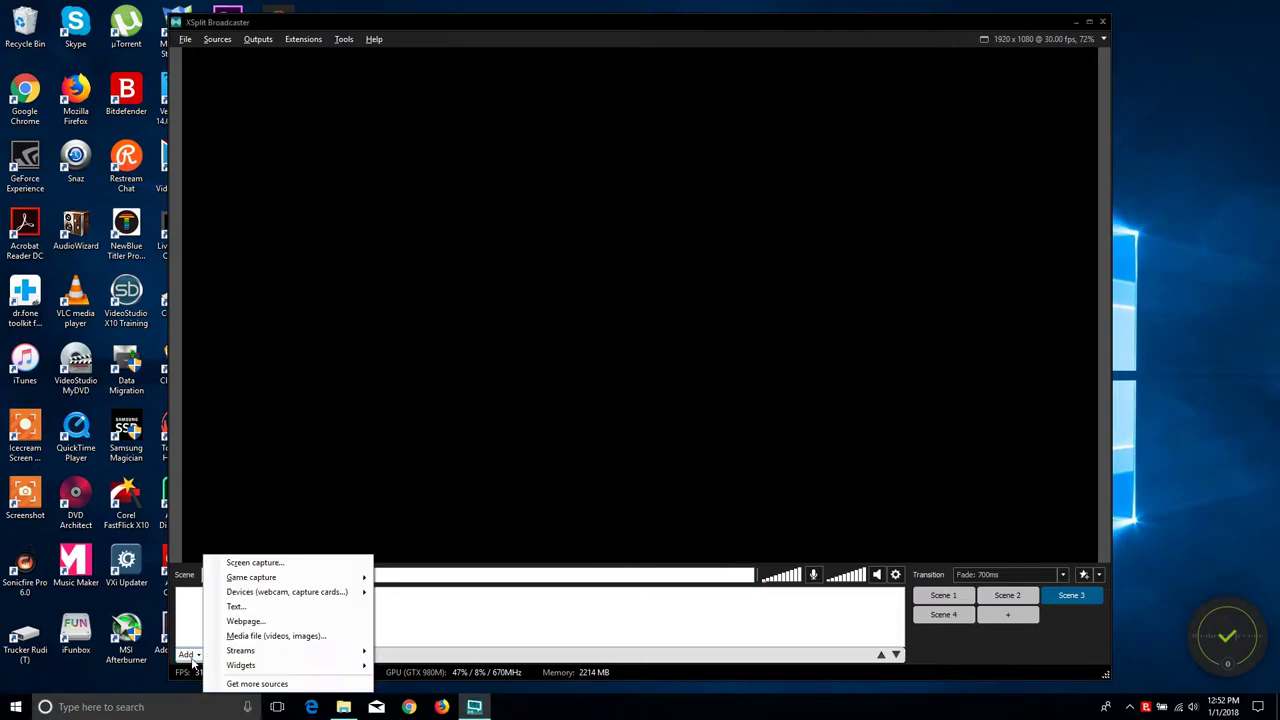
click(190, 626)
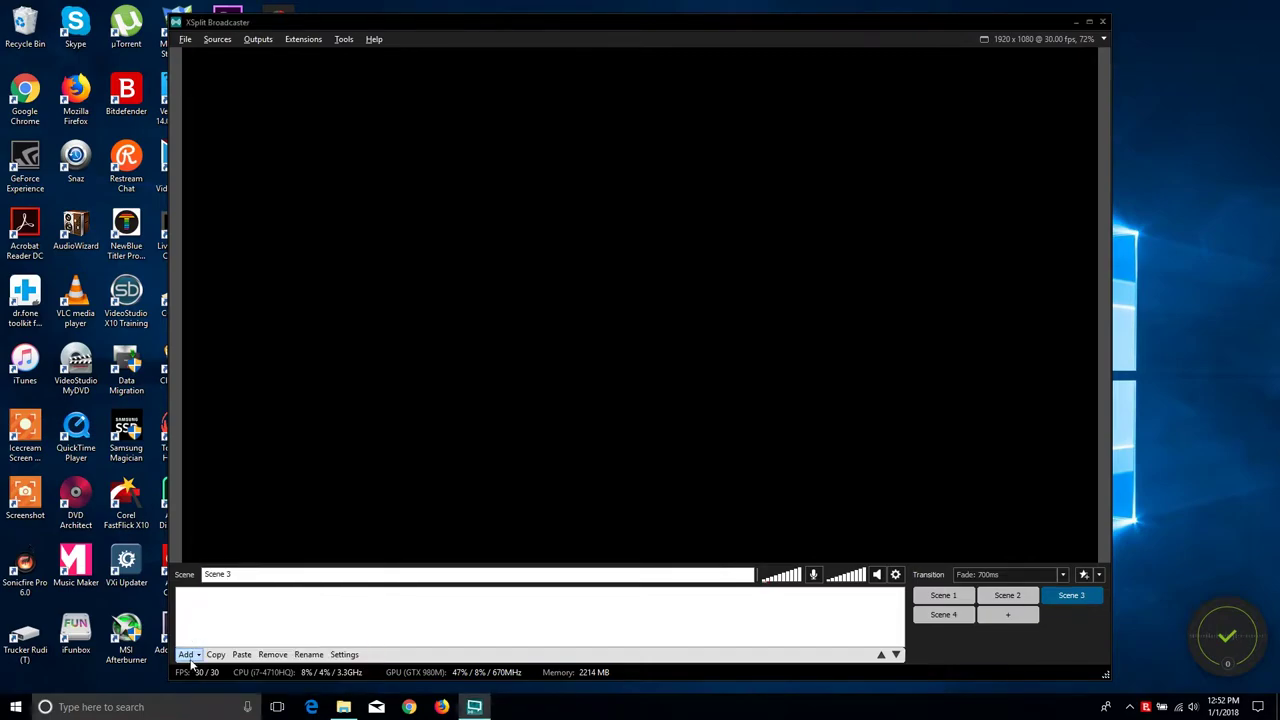
click(192, 660)
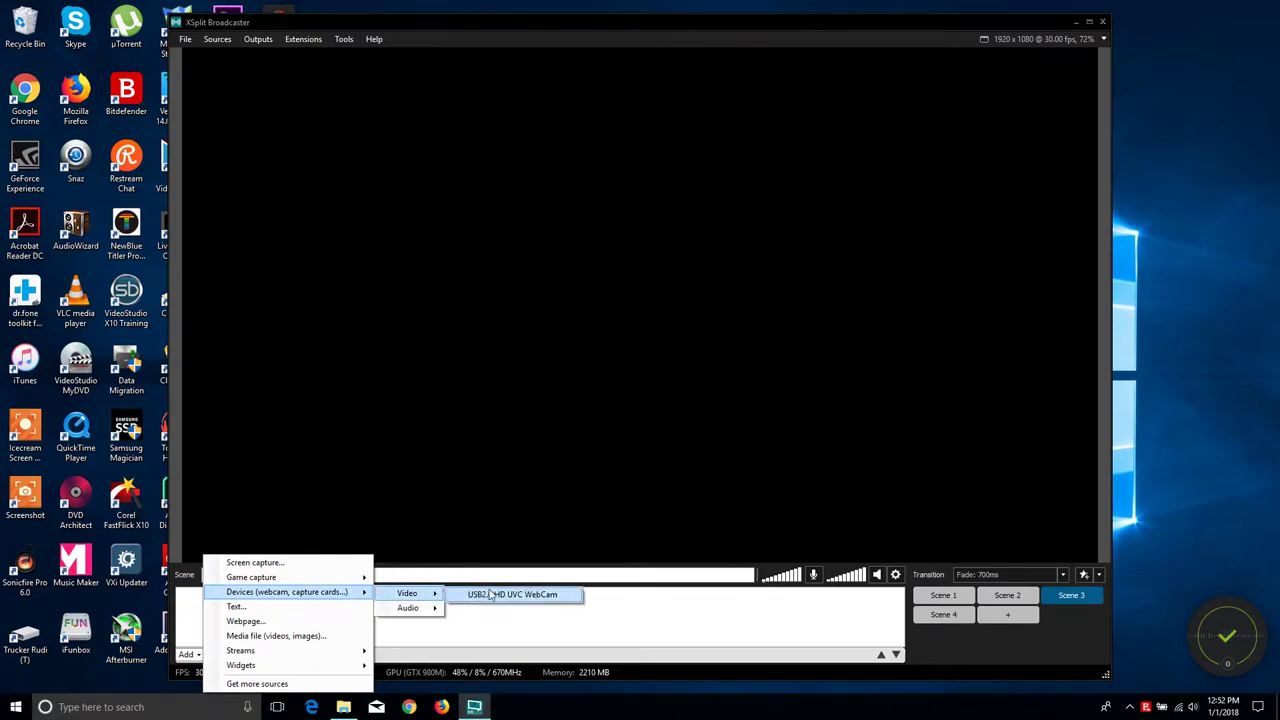
click(491, 595)
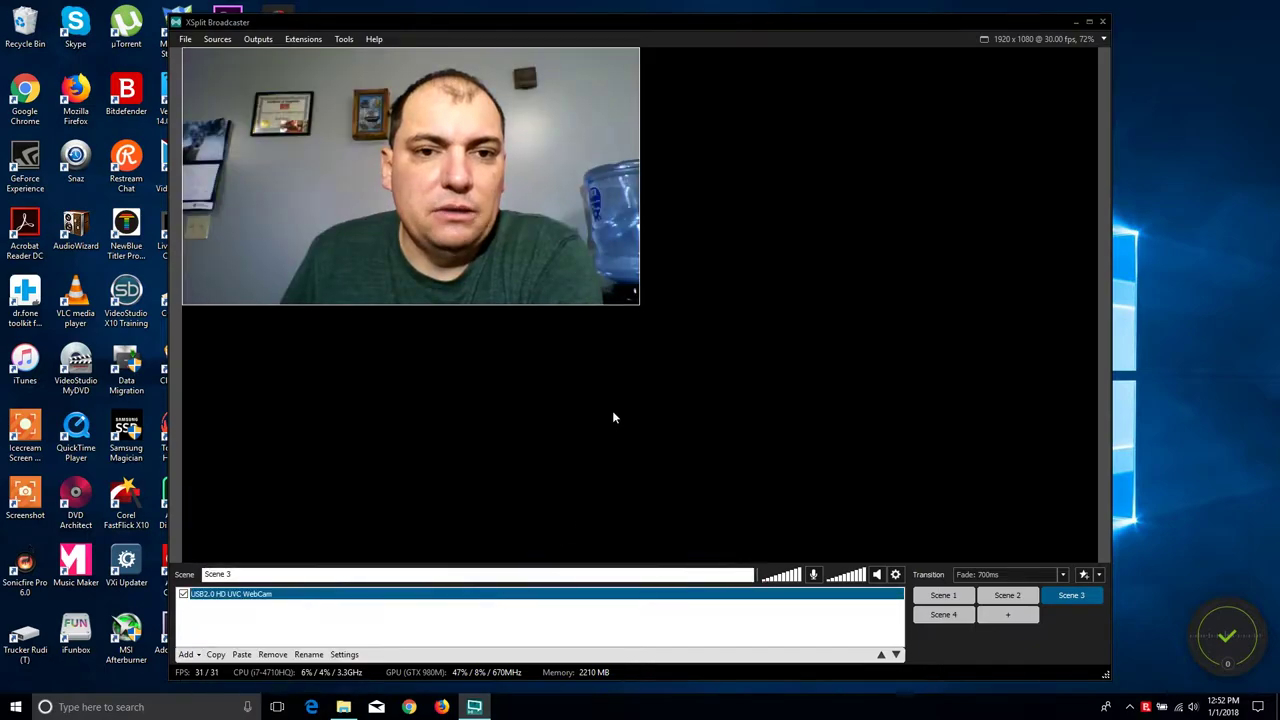
Step: Resize the webcam video by its corner so it fills the whole preview frame
click(581, 291)
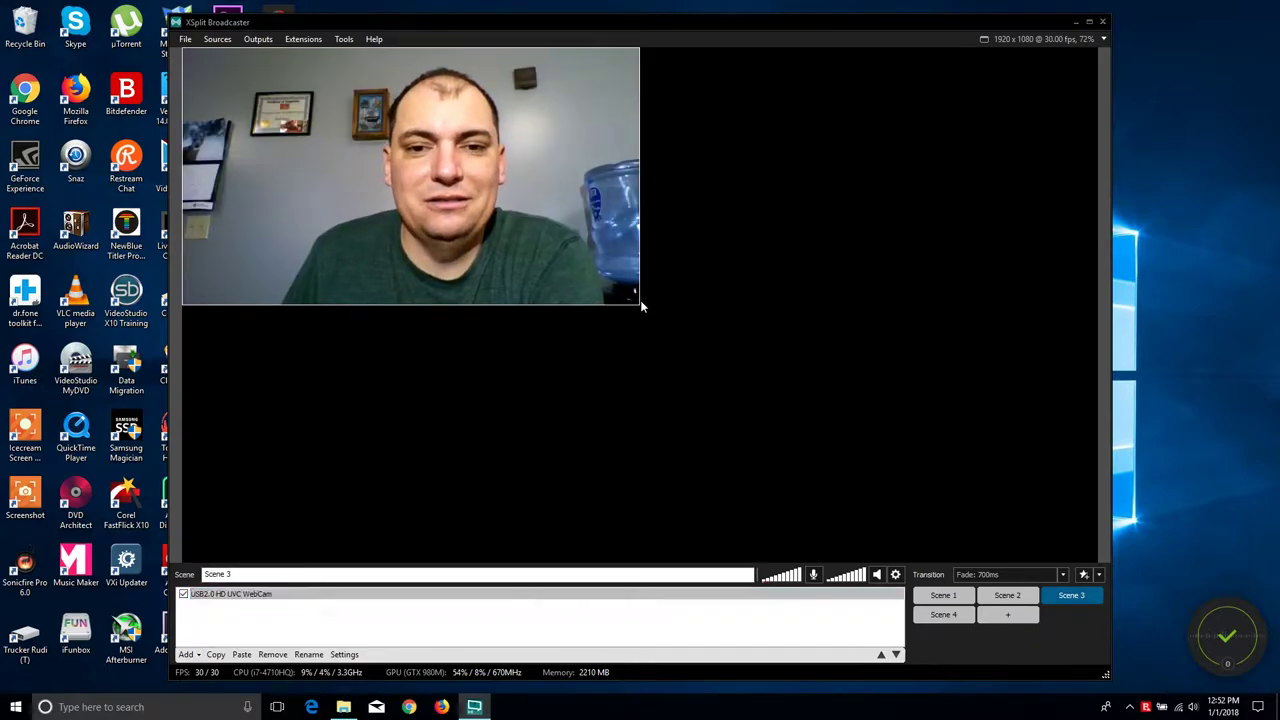
click(640, 302)
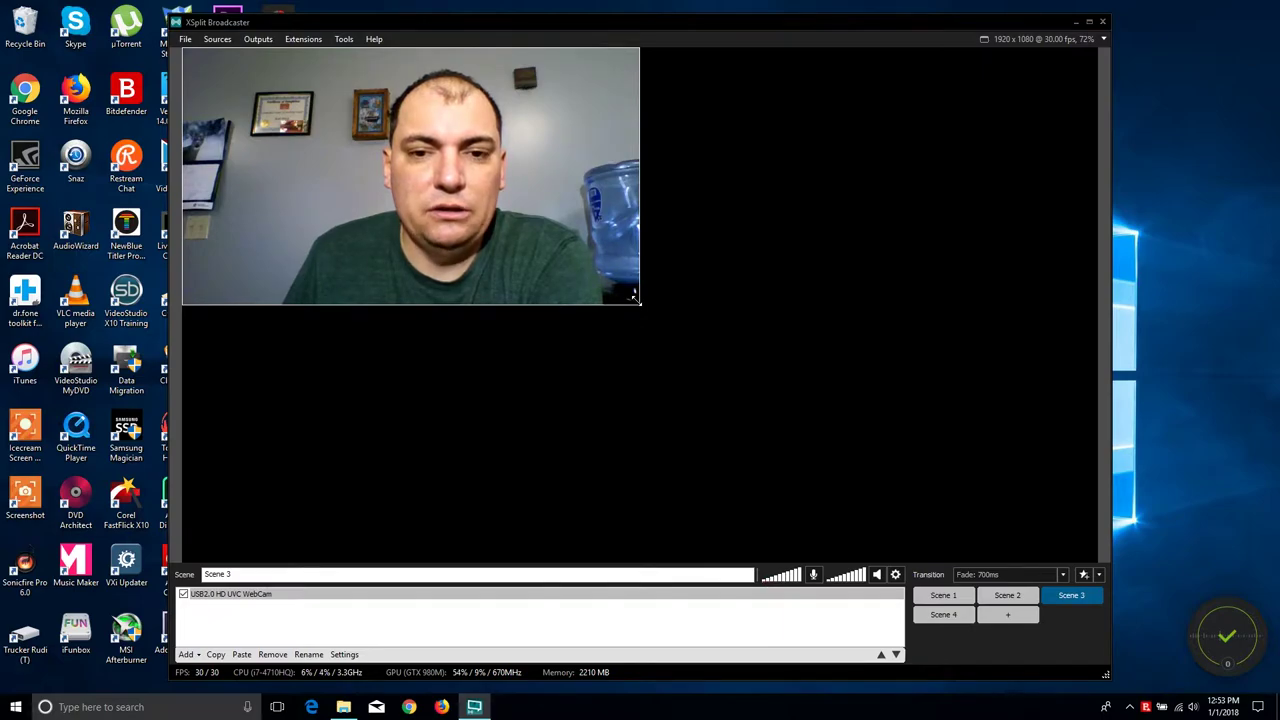
drag(637, 299, 1085, 560)
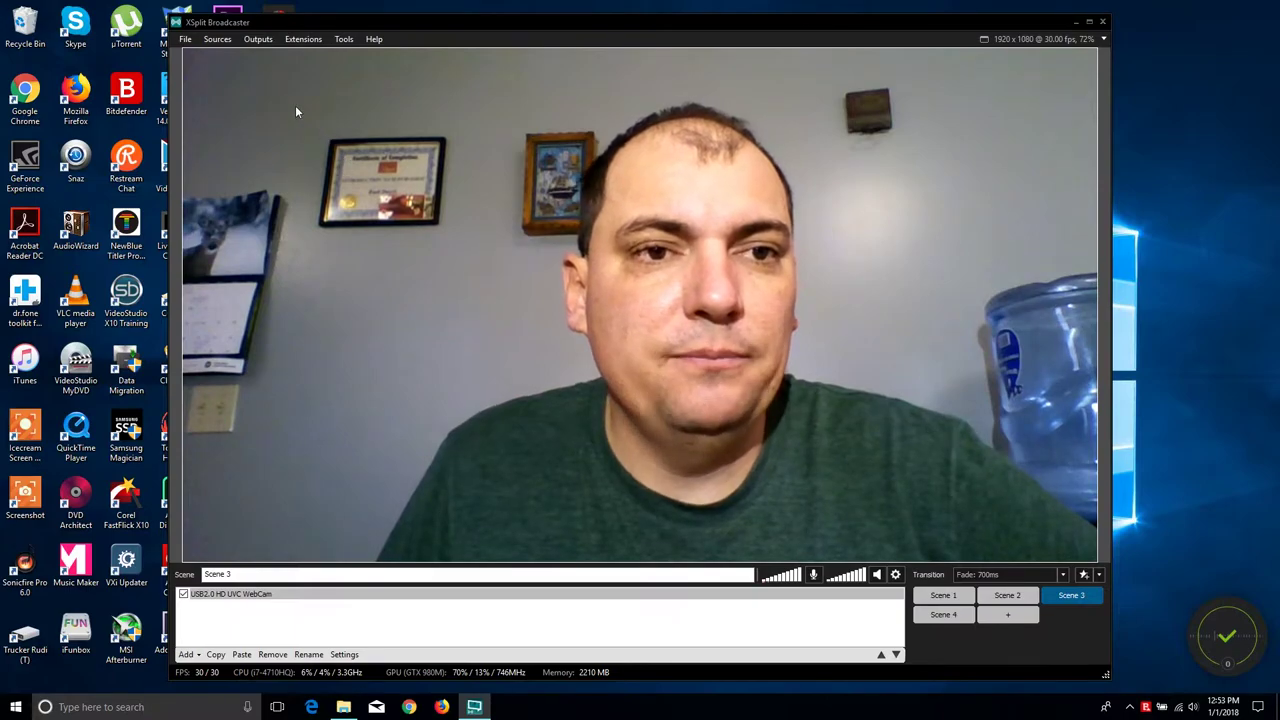
click(265, 62)
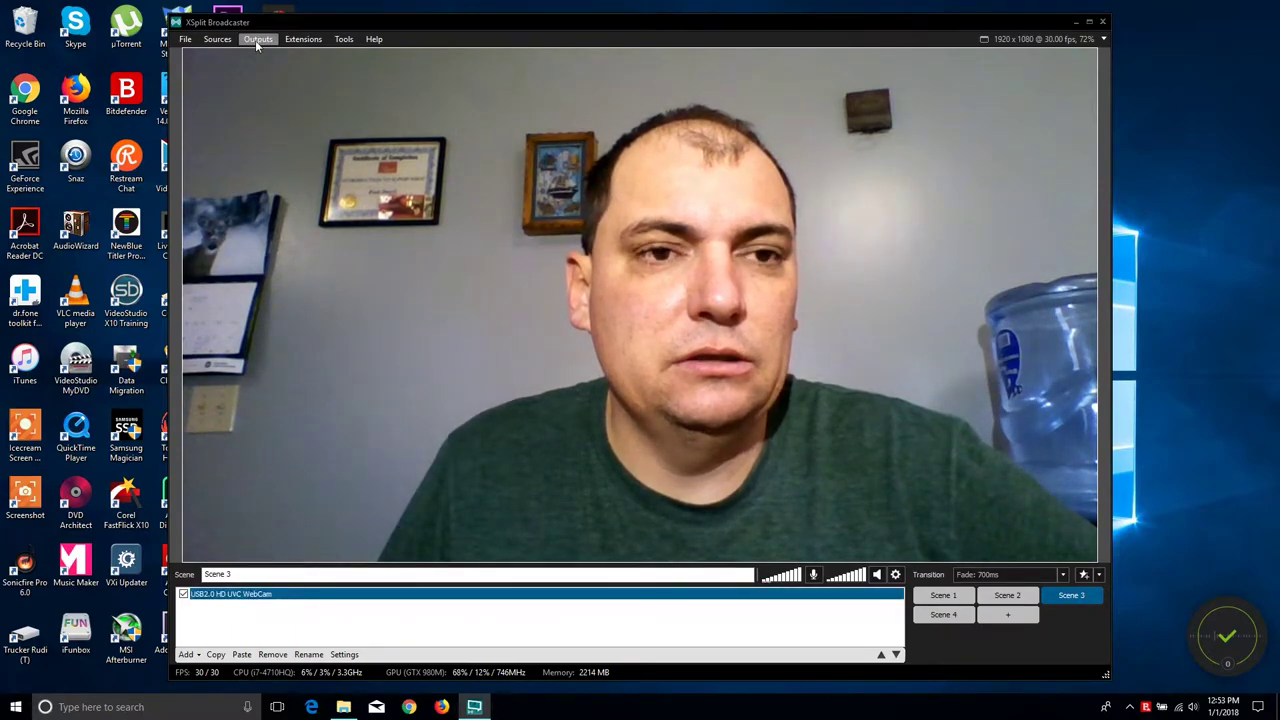
click(255, 40)
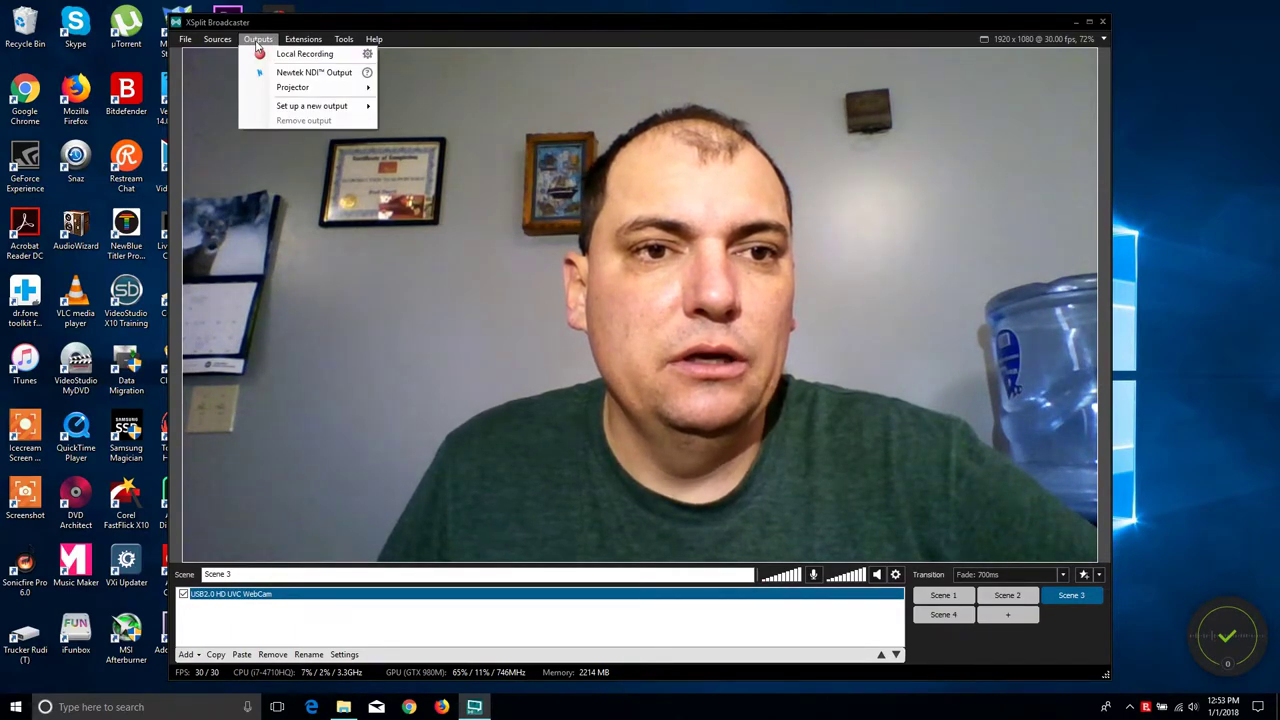
mouse_move(339, 114)
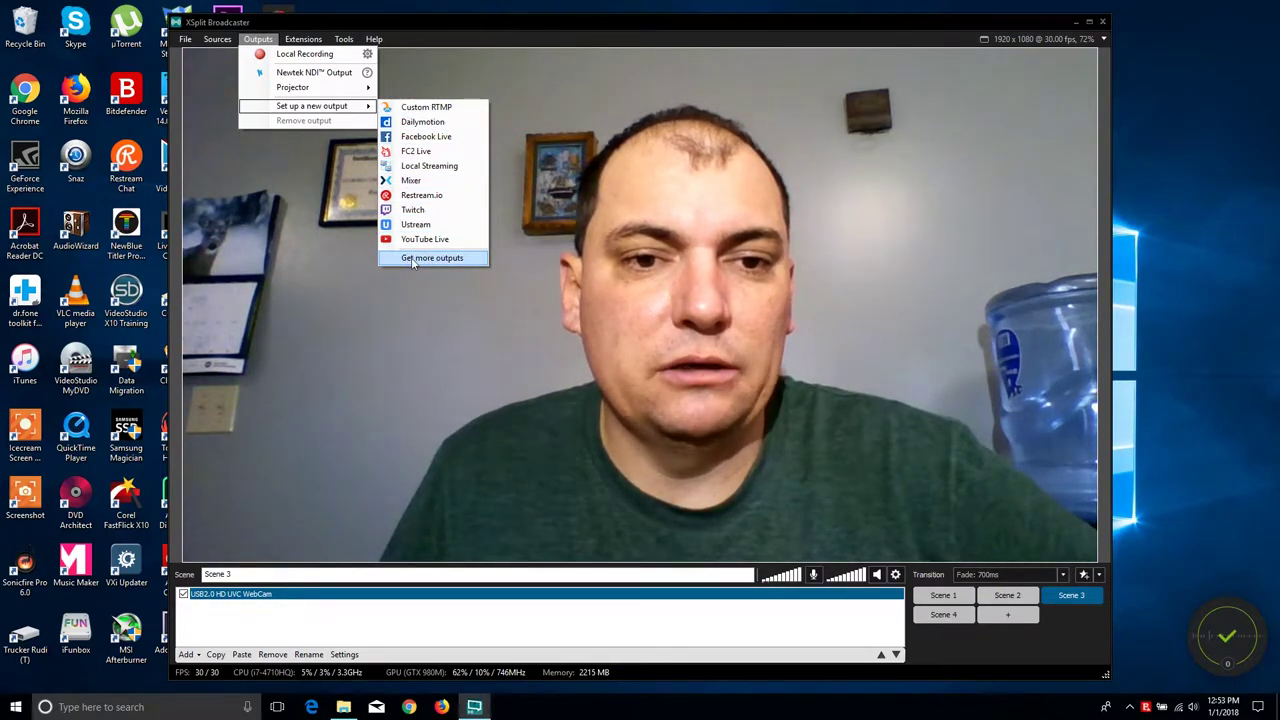
click(411, 257)
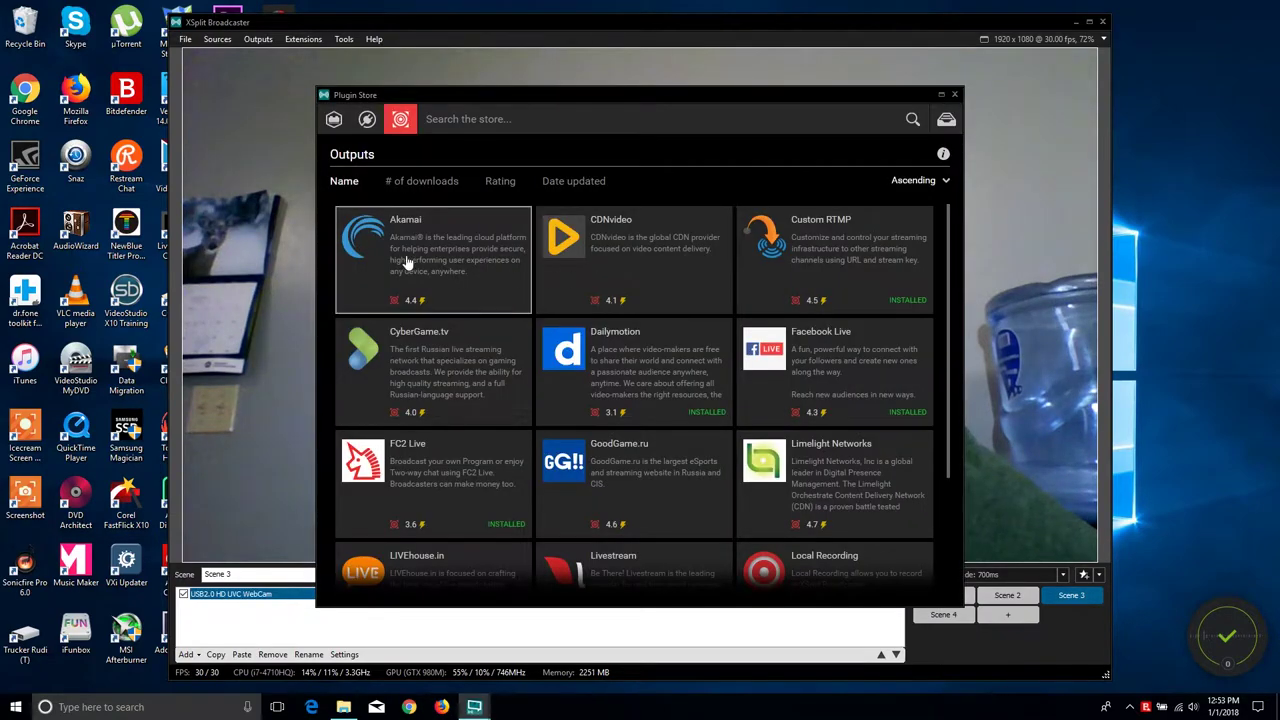
scroll(683, 383, down, 3)
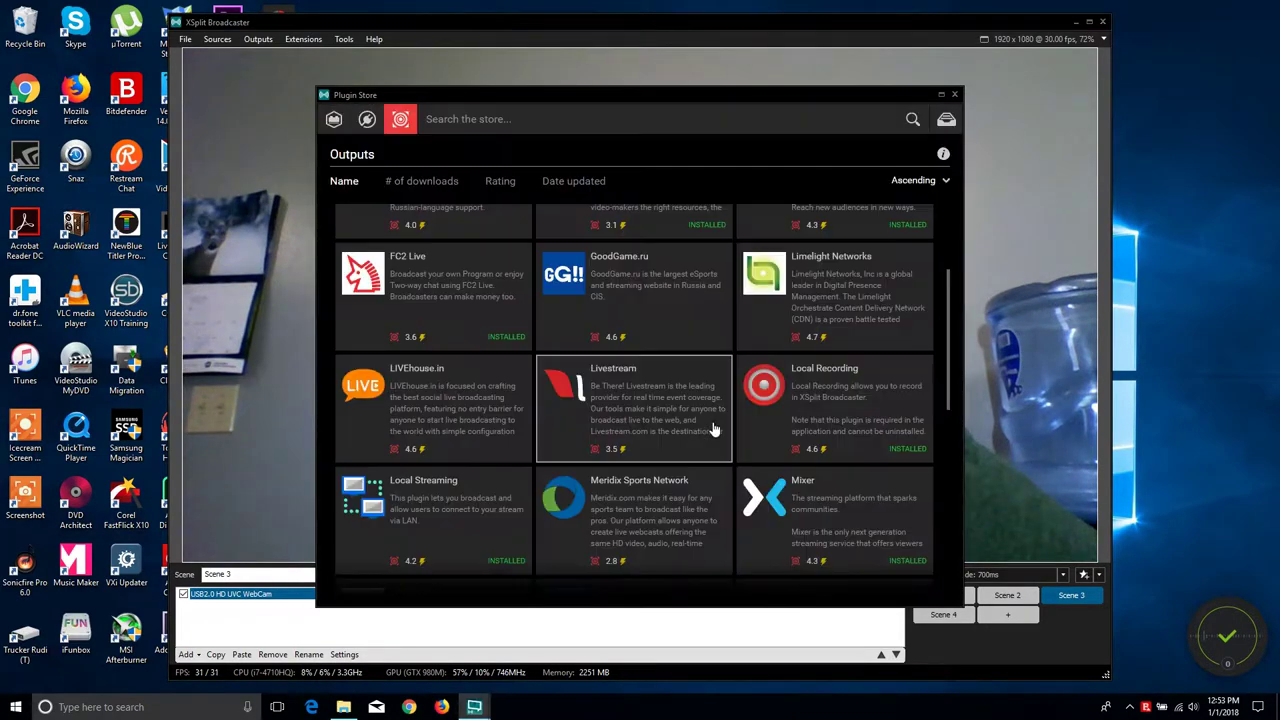
scroll(714, 428, down, 6)
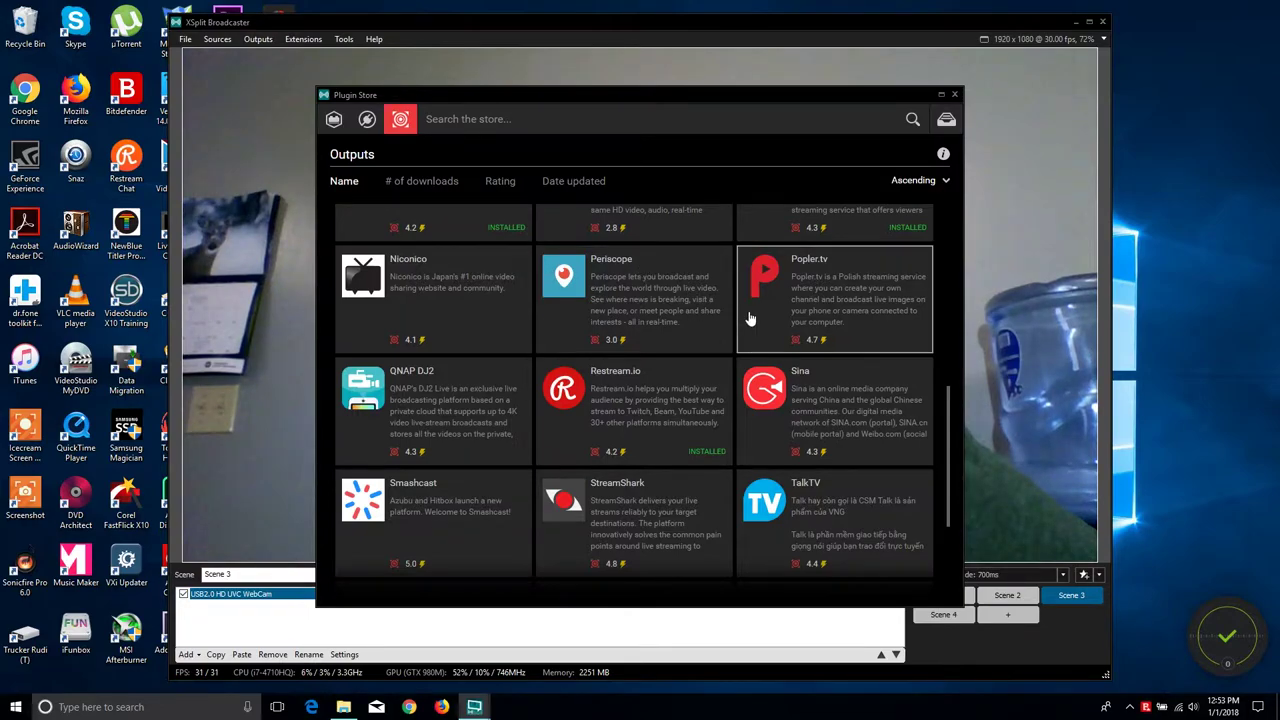
scroll(751, 318, down, 4)
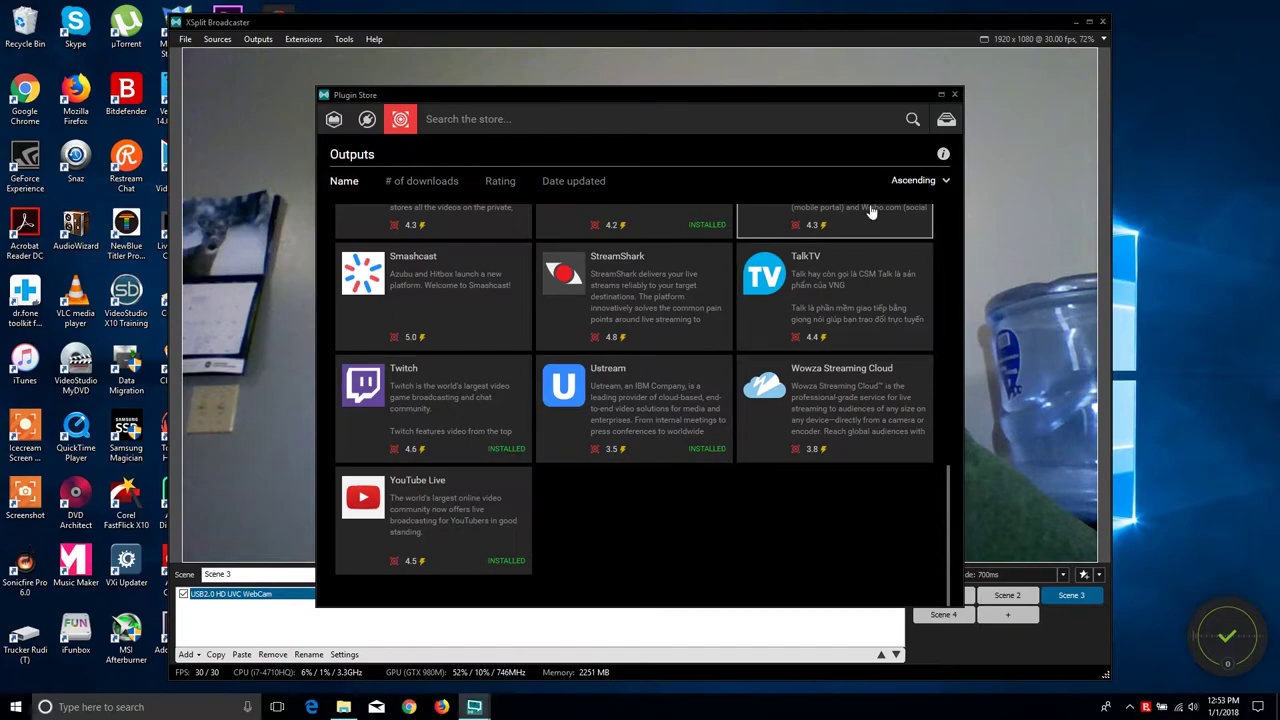
click(955, 95)
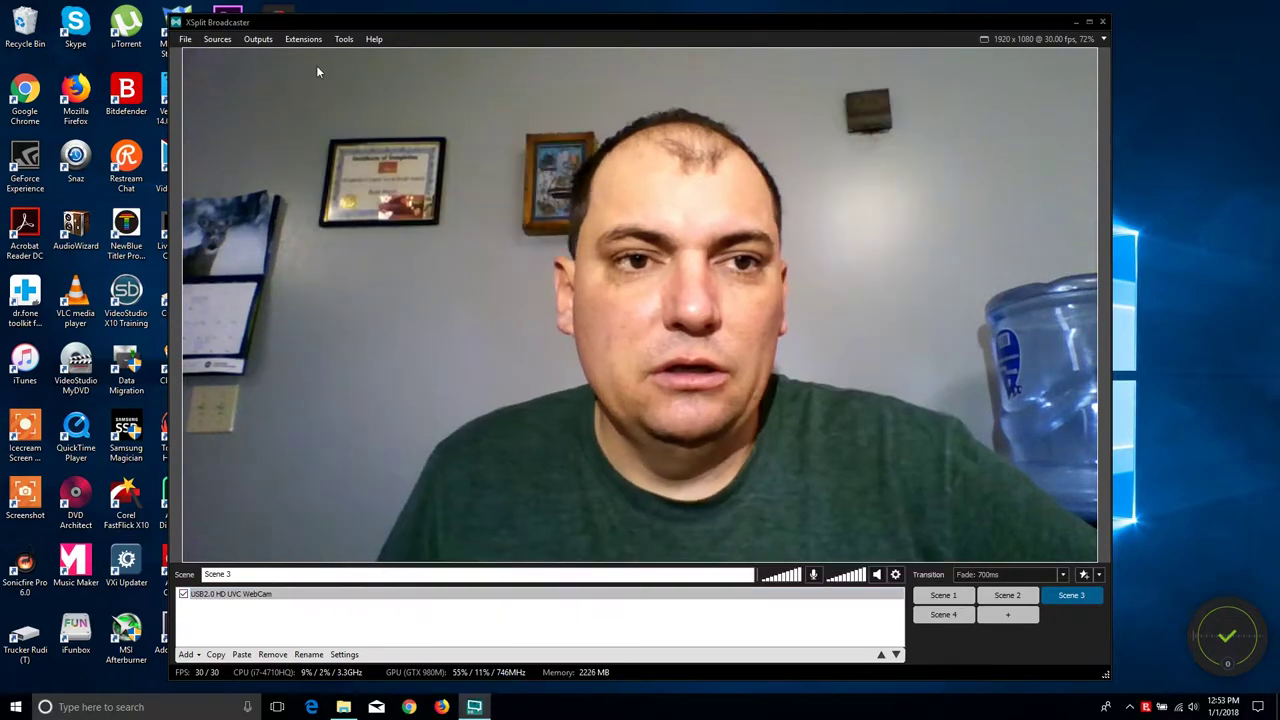
Step: Create a new YouTube Live output and begin authorizing it with YouTube
click(258, 39)
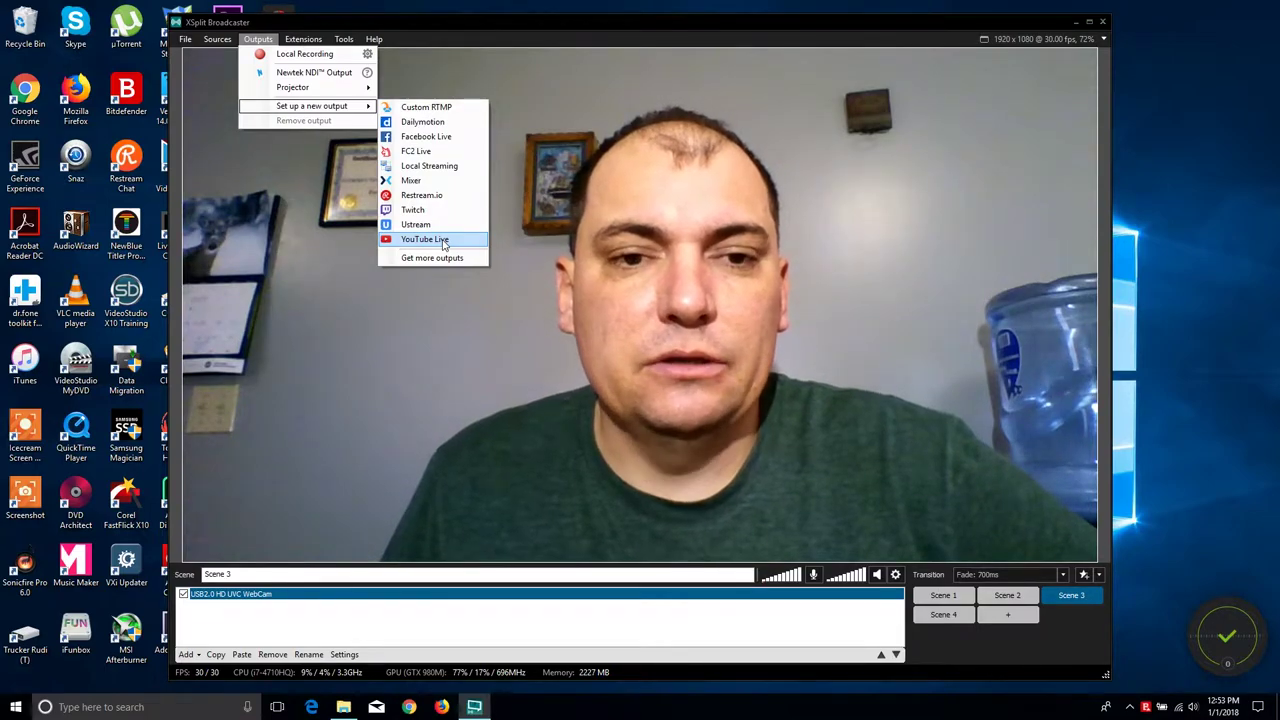
click(444, 243)
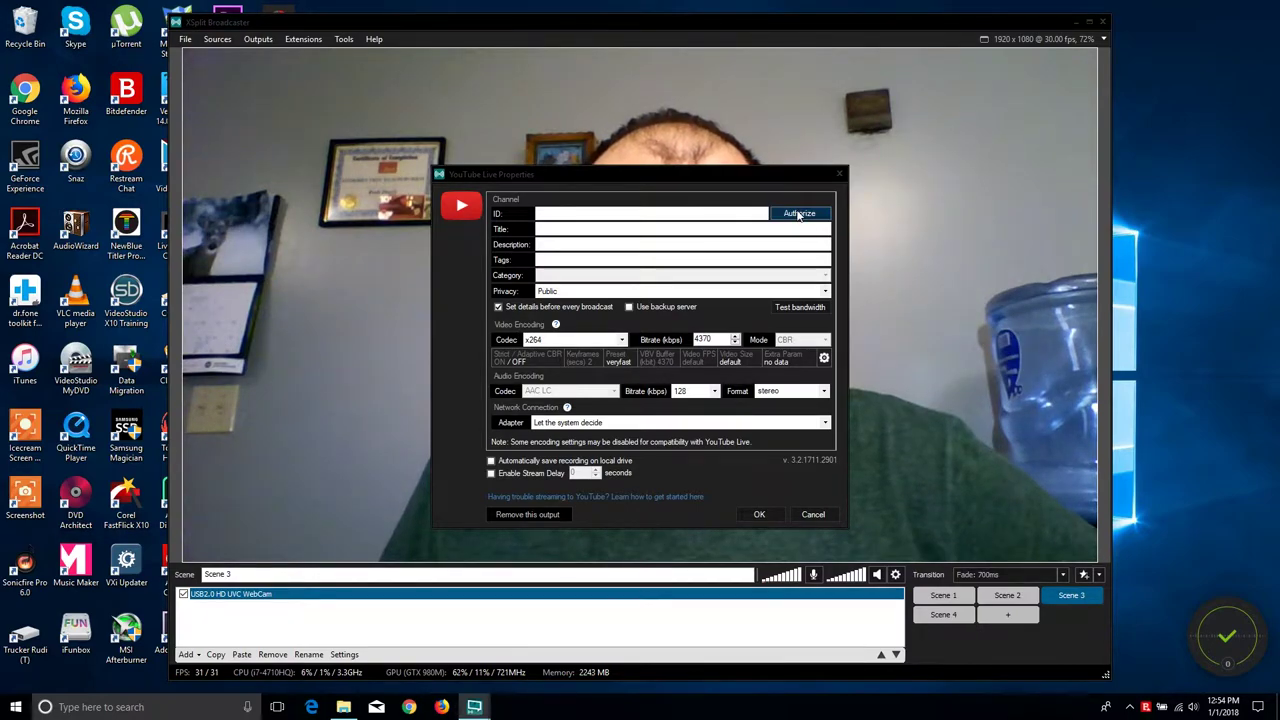
click(798, 214)
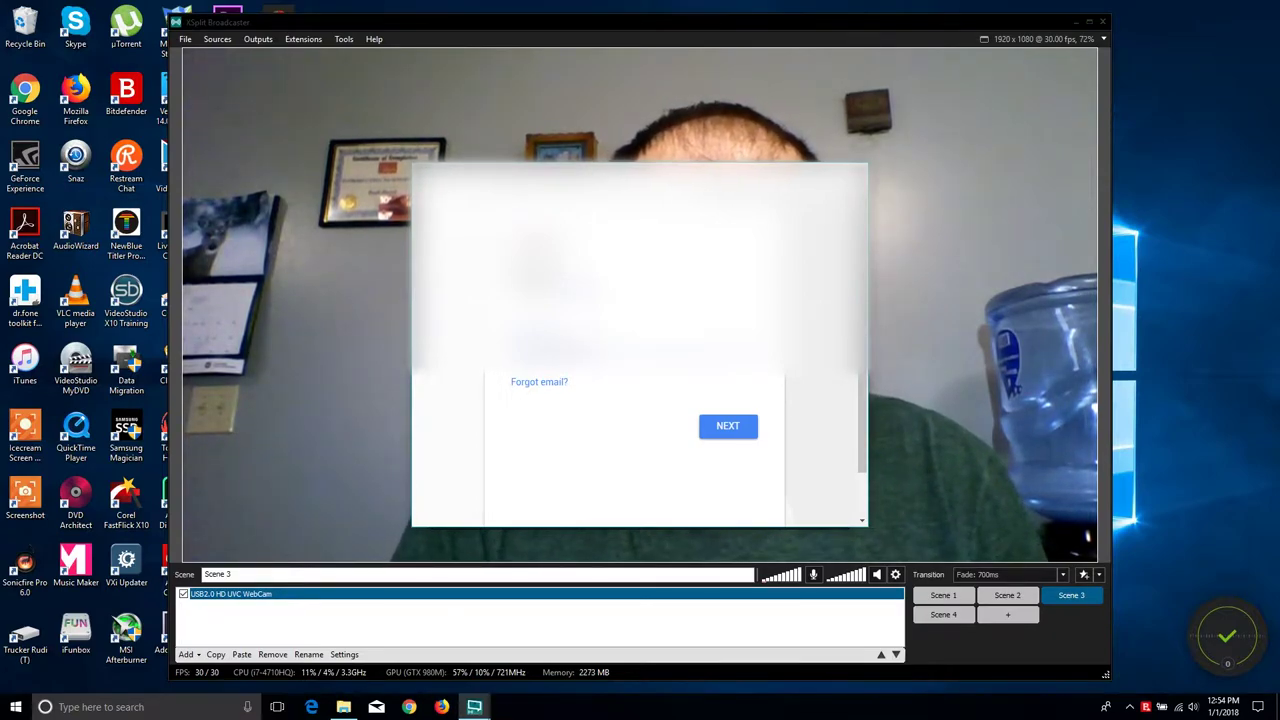
Step: Sign in with the Google account e-mail and password, then allow XSplit account access
key(Return)
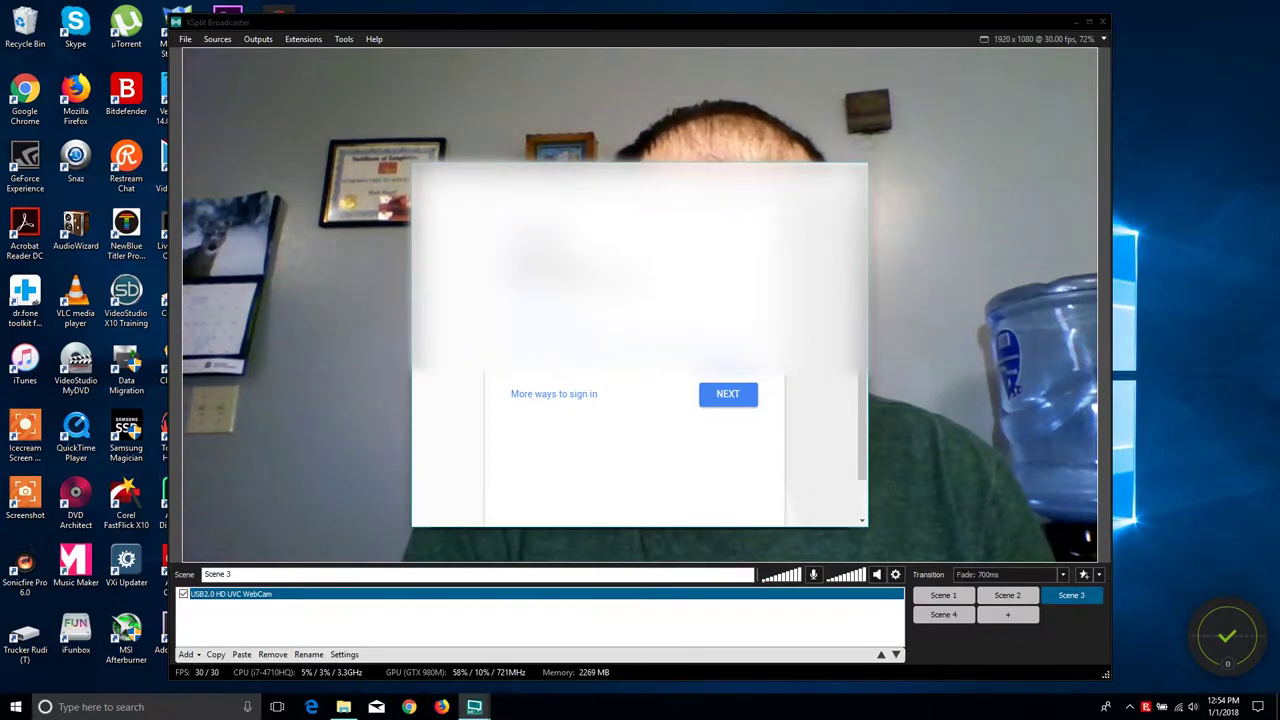
key(Return)
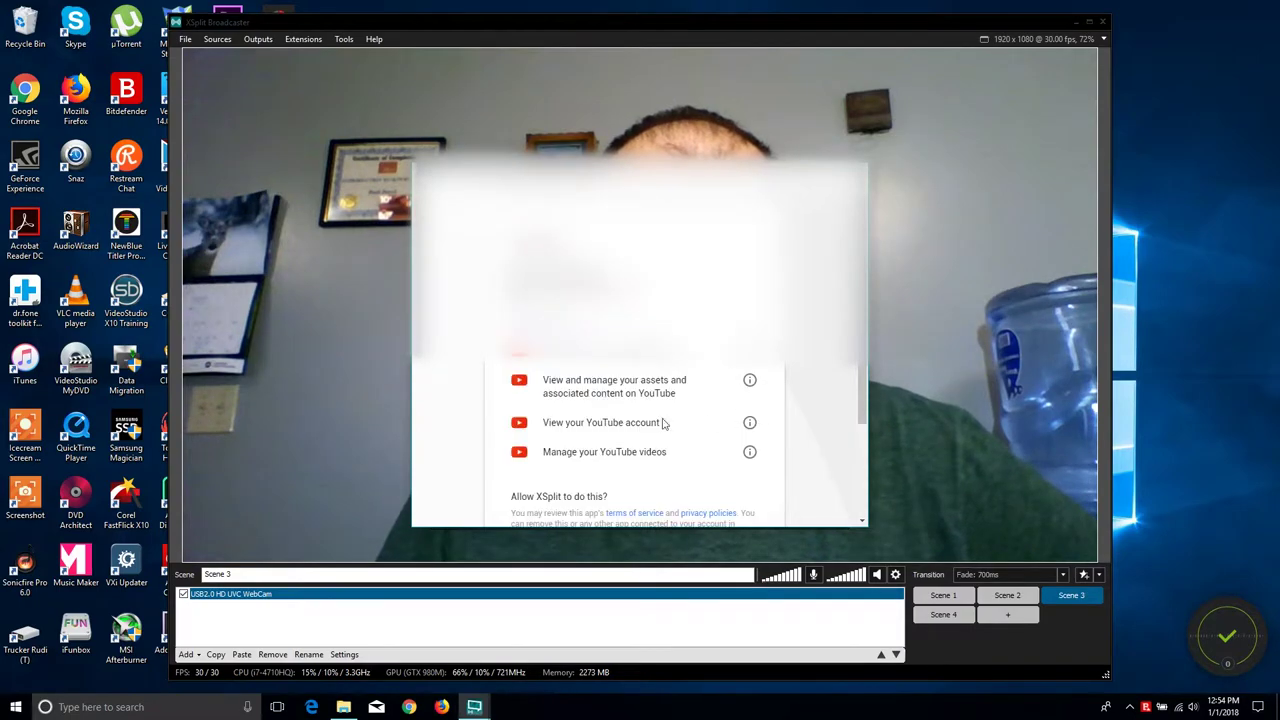
scroll(720, 480, down, 2)
click(728, 444)
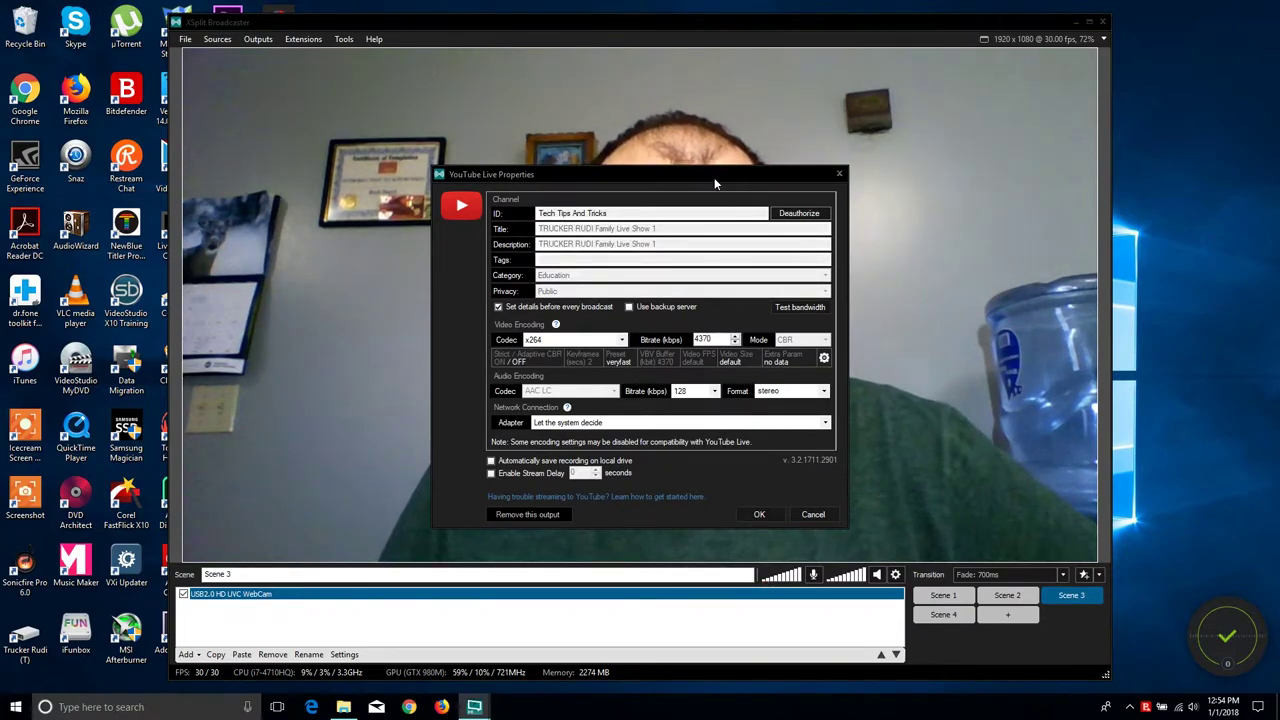
Step: Enter 3000 in the YouTube Live settings, confirm them, and bring Chrome to the front
drag(539, 173, 254, 118)
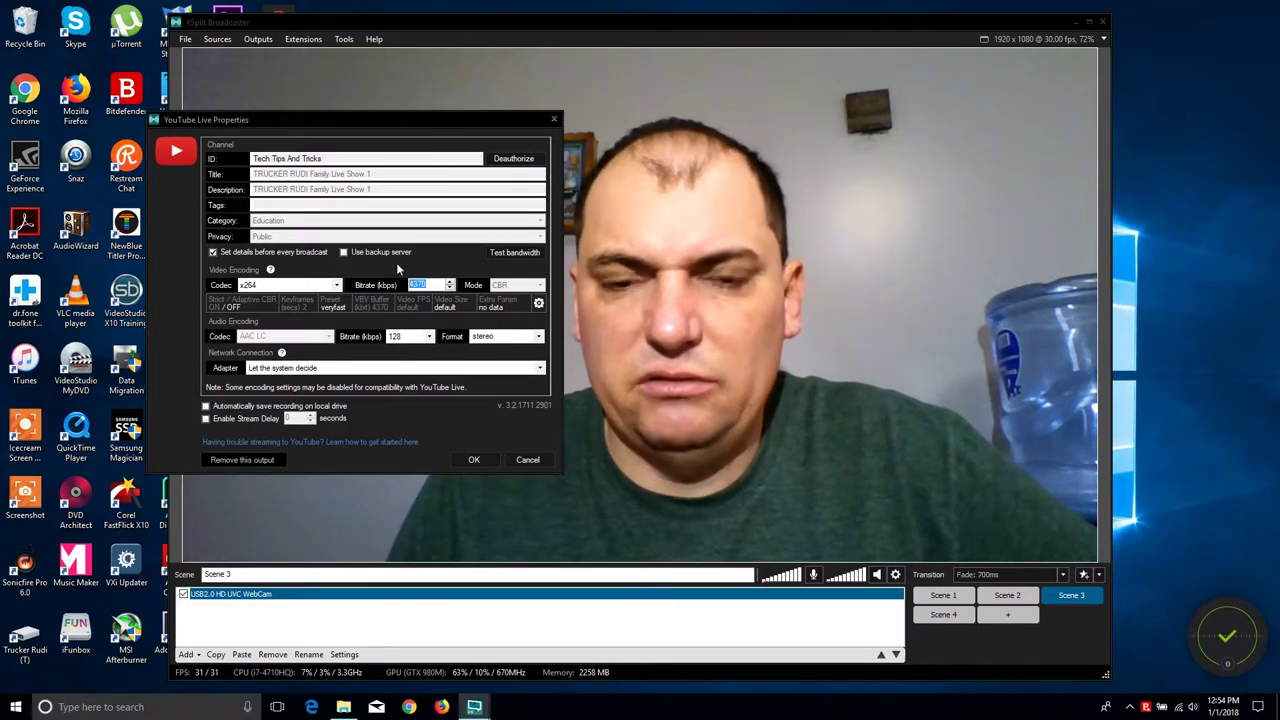
text(300)
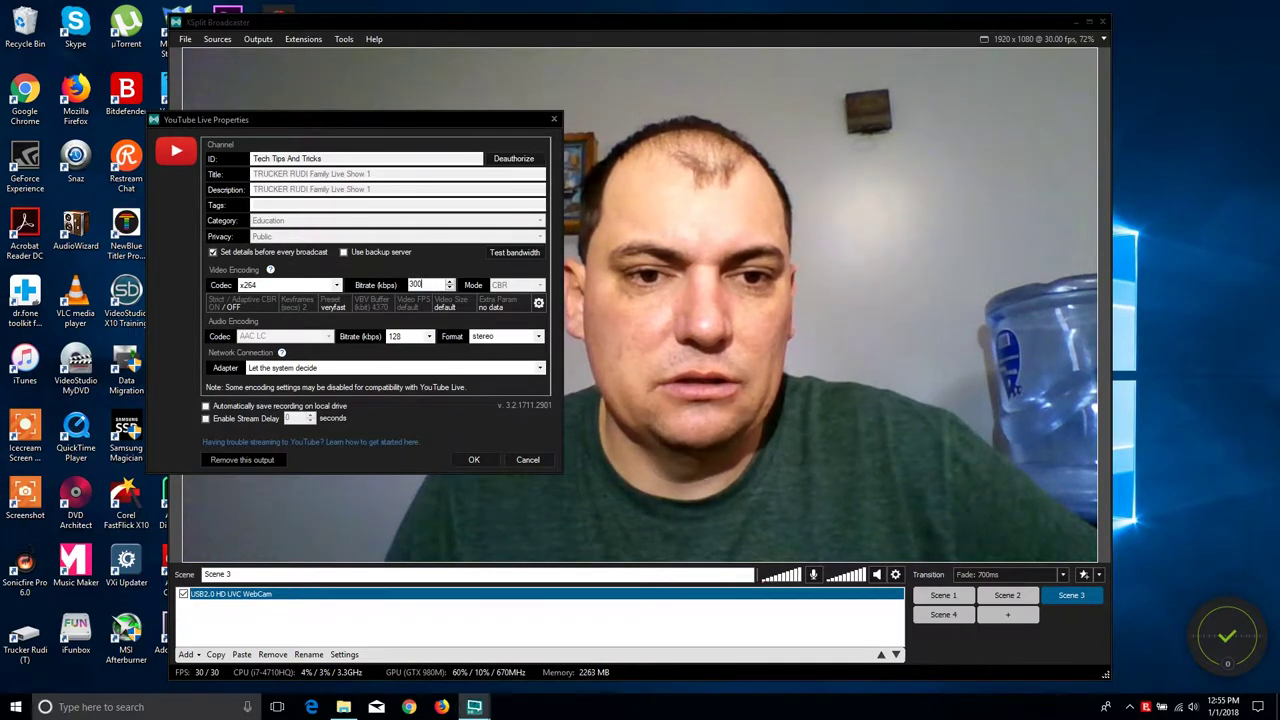
text(0)
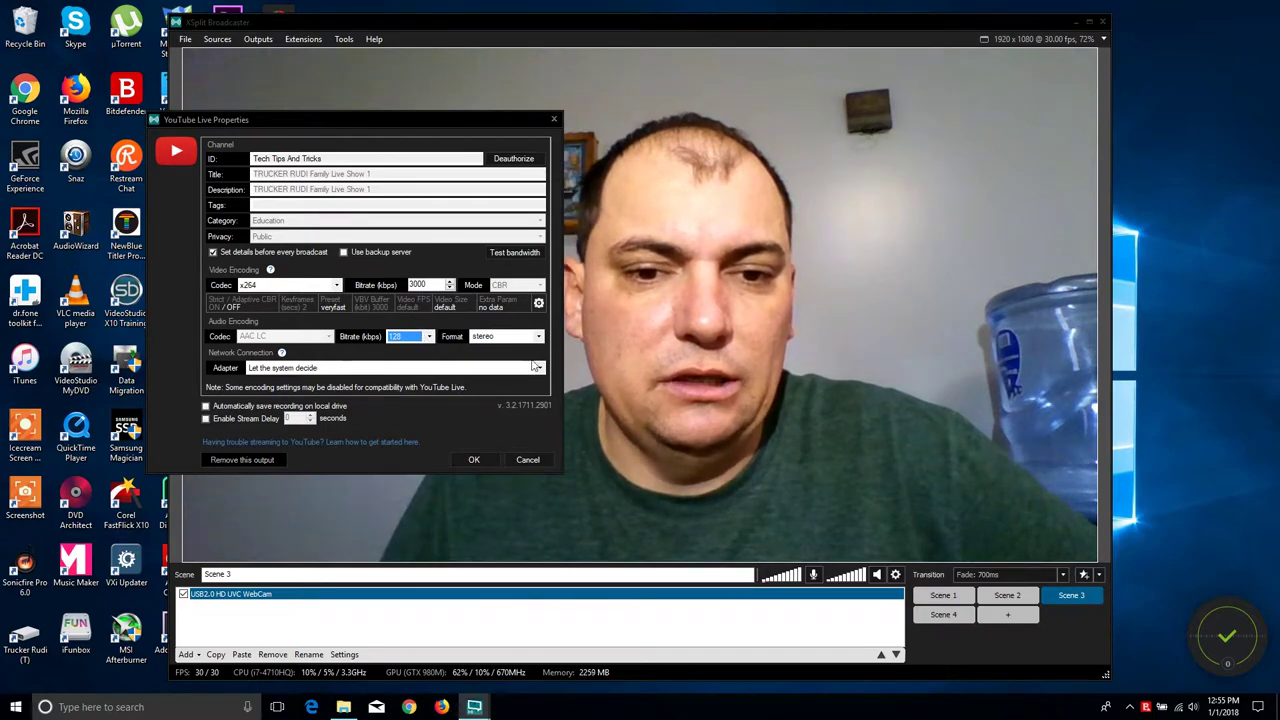
click(470, 460)
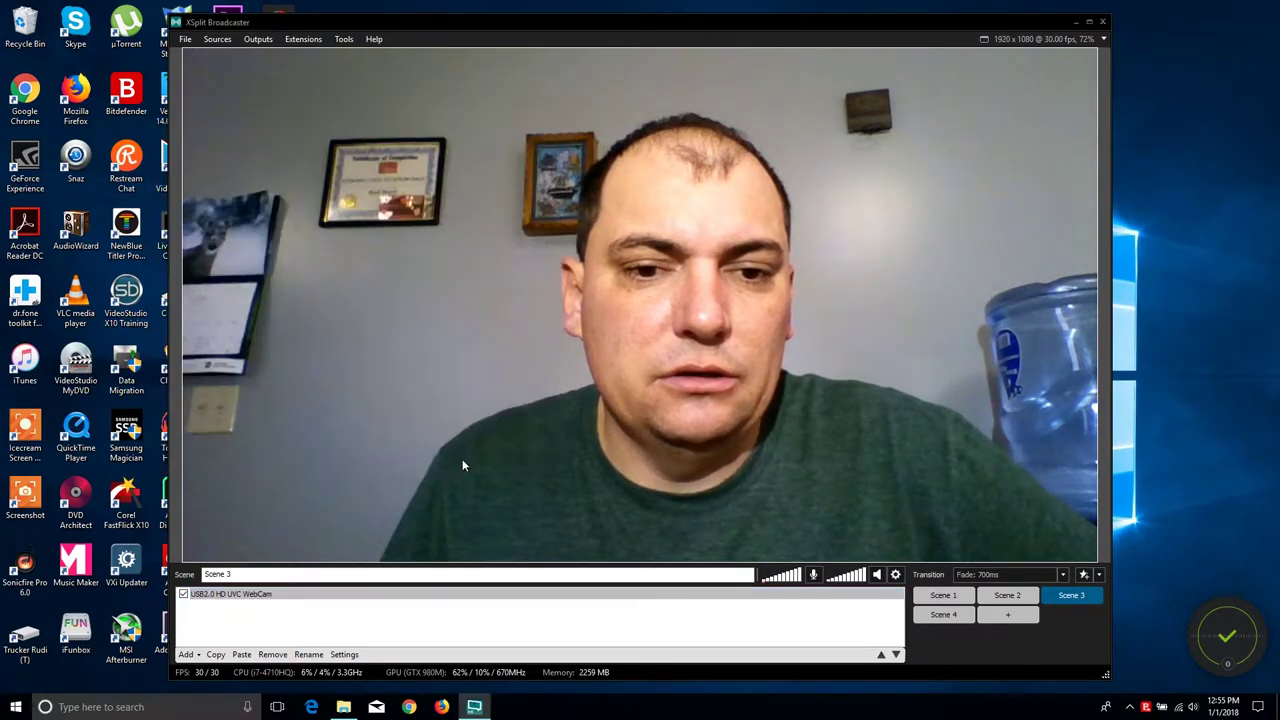
click(254, 40)
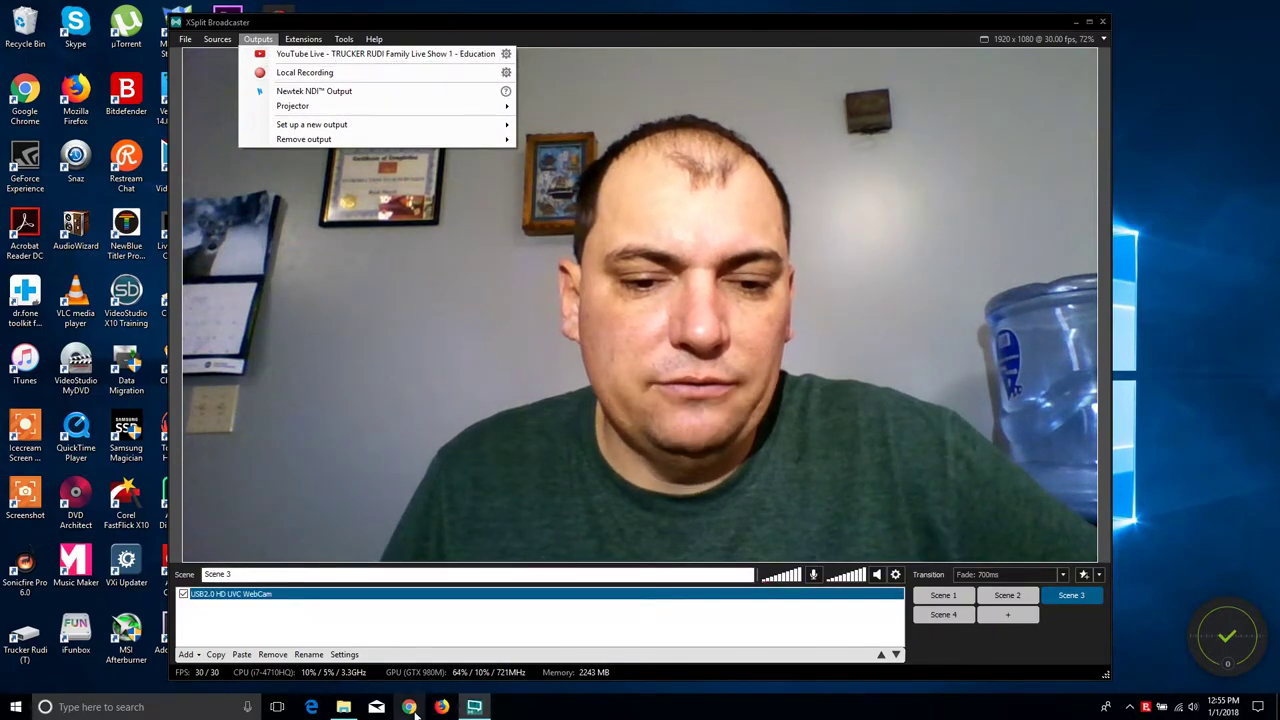
click(436, 55)
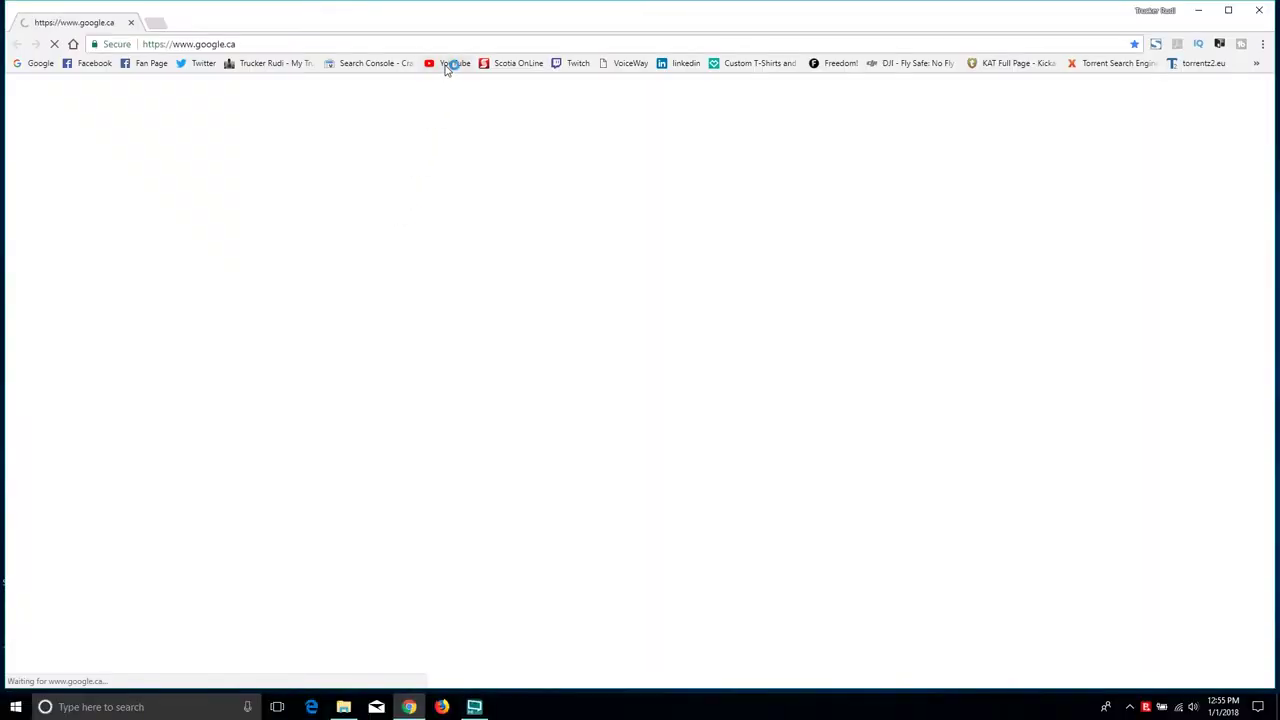
Step: Open YouTube Creator Studio's live dashboard, dismiss the survey, and return to XSplit
click(449, 64)
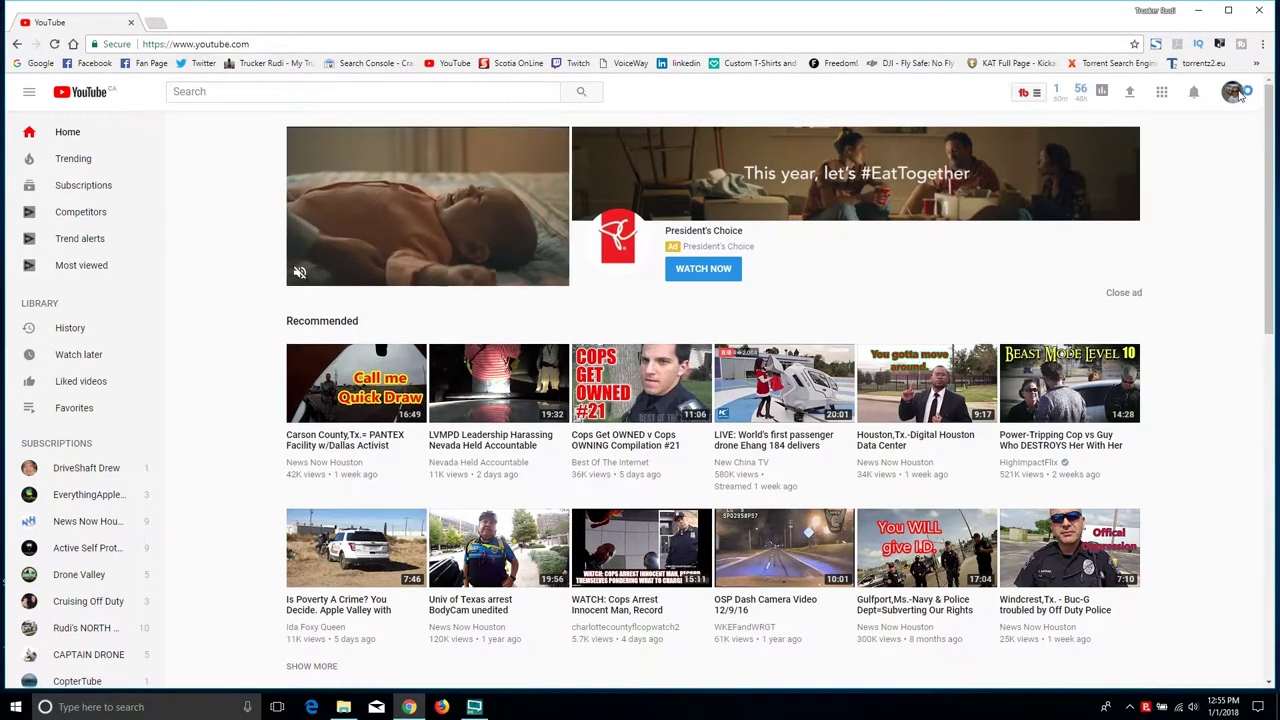
click(1236, 92)
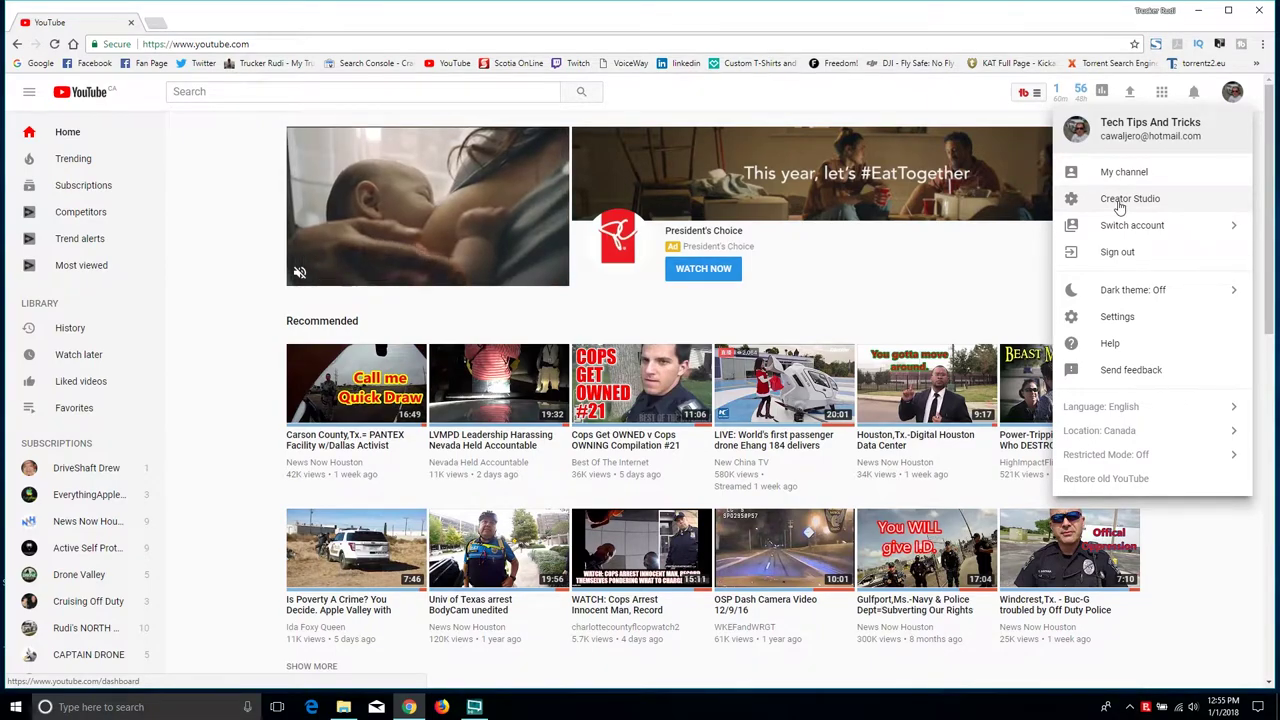
click(1119, 205)
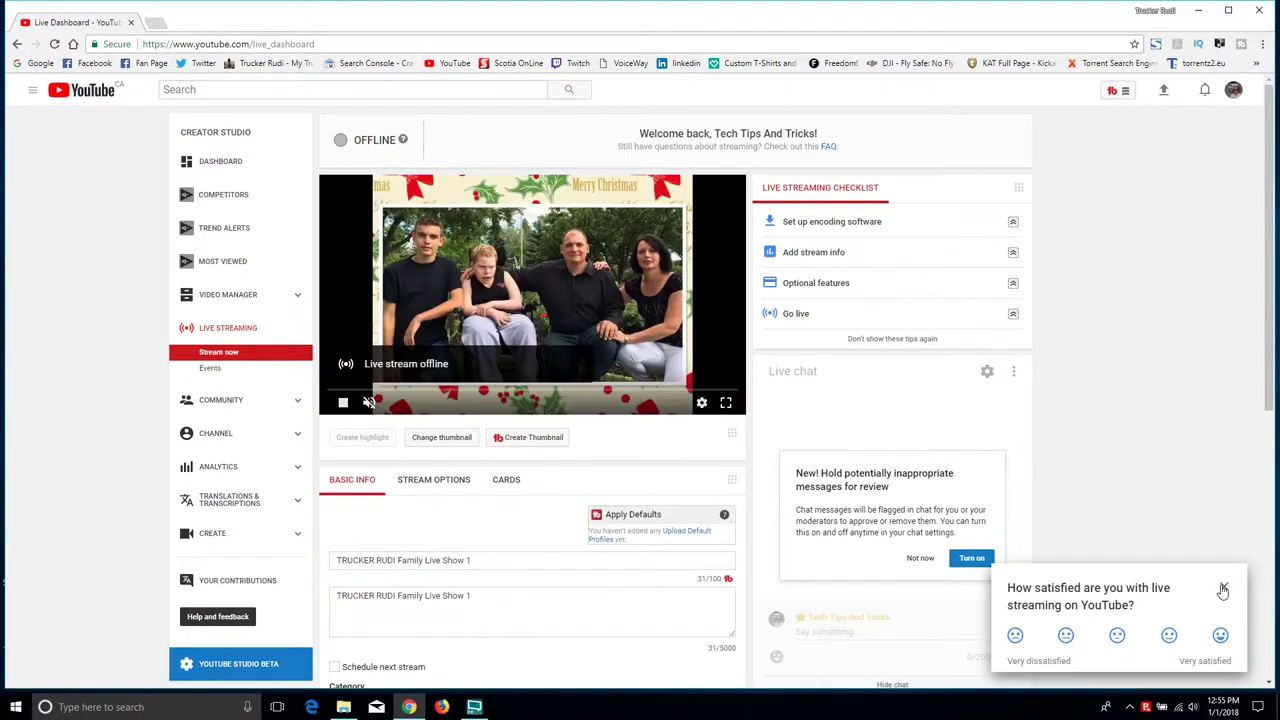
click(1223, 589)
scroll(1200, 512, down, 2)
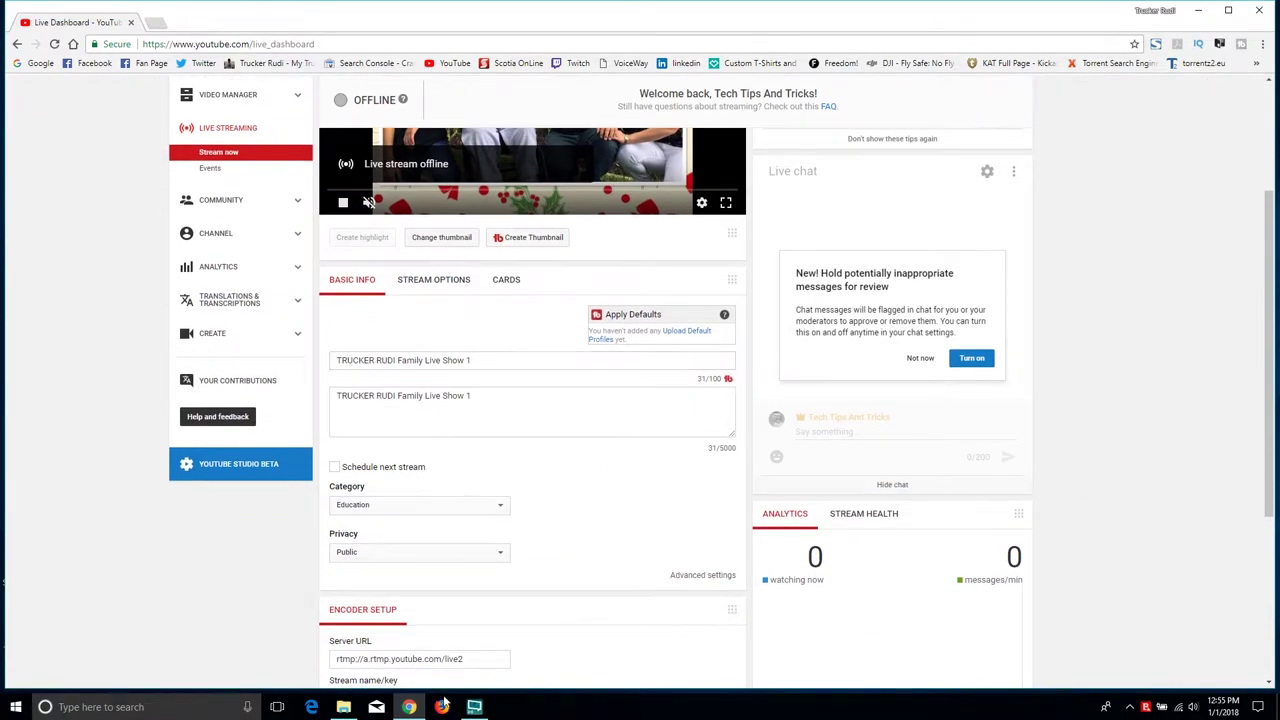
click(474, 706)
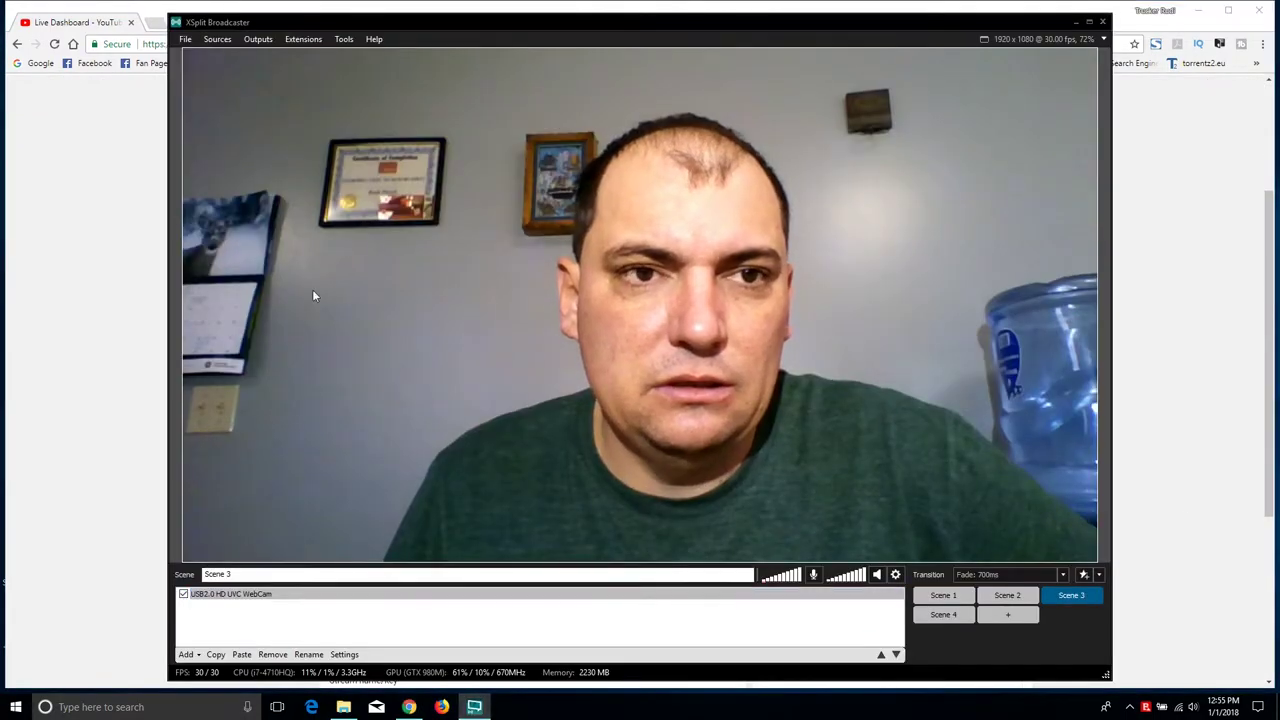
Step: Open the YouTube Live output properties to compare them with the YouTube dashboard
click(259, 40)
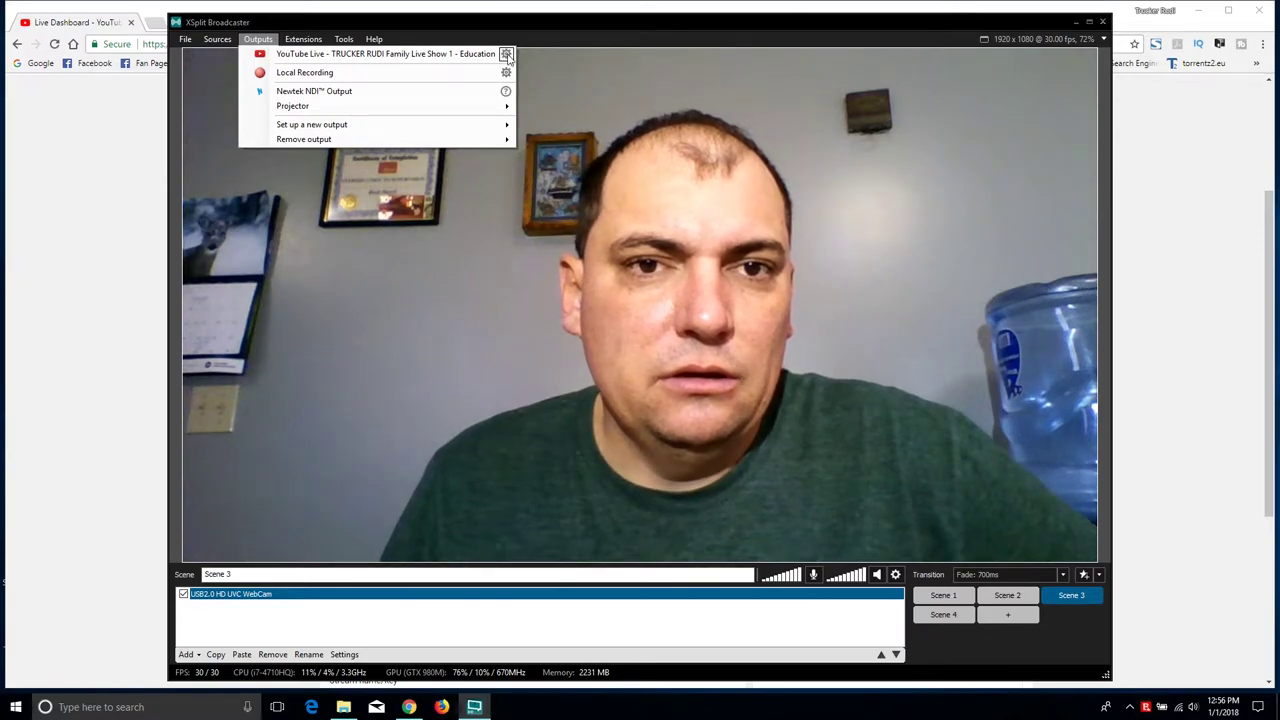
click(507, 55)
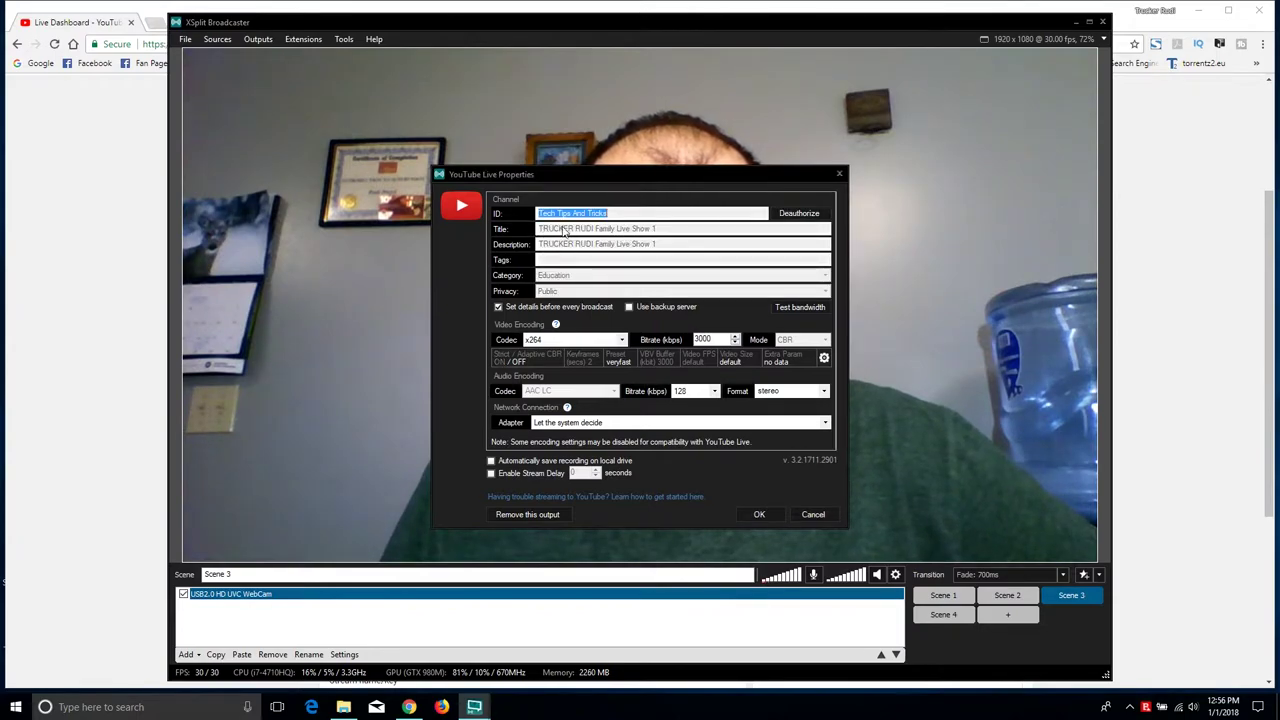
click(112, 210)
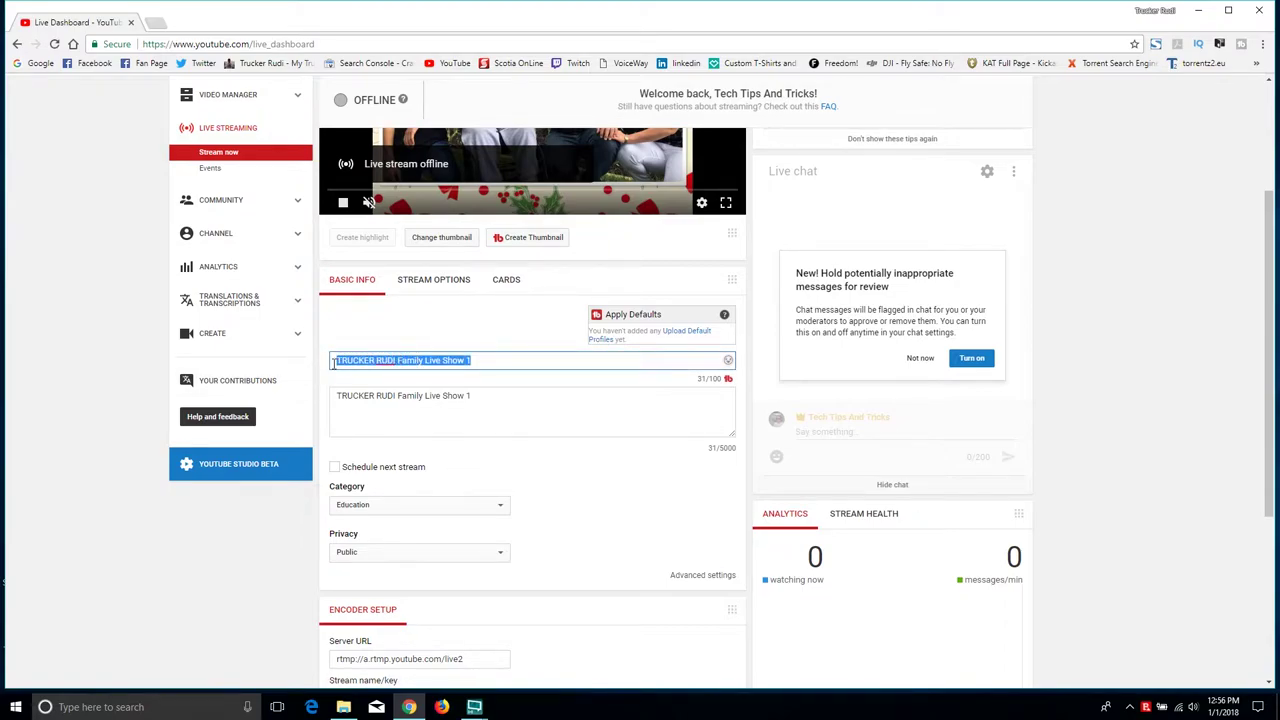
Step: Retitle the YouTube stream 'Test', dismiss the chat notice, and return to XSplit
text(Test)
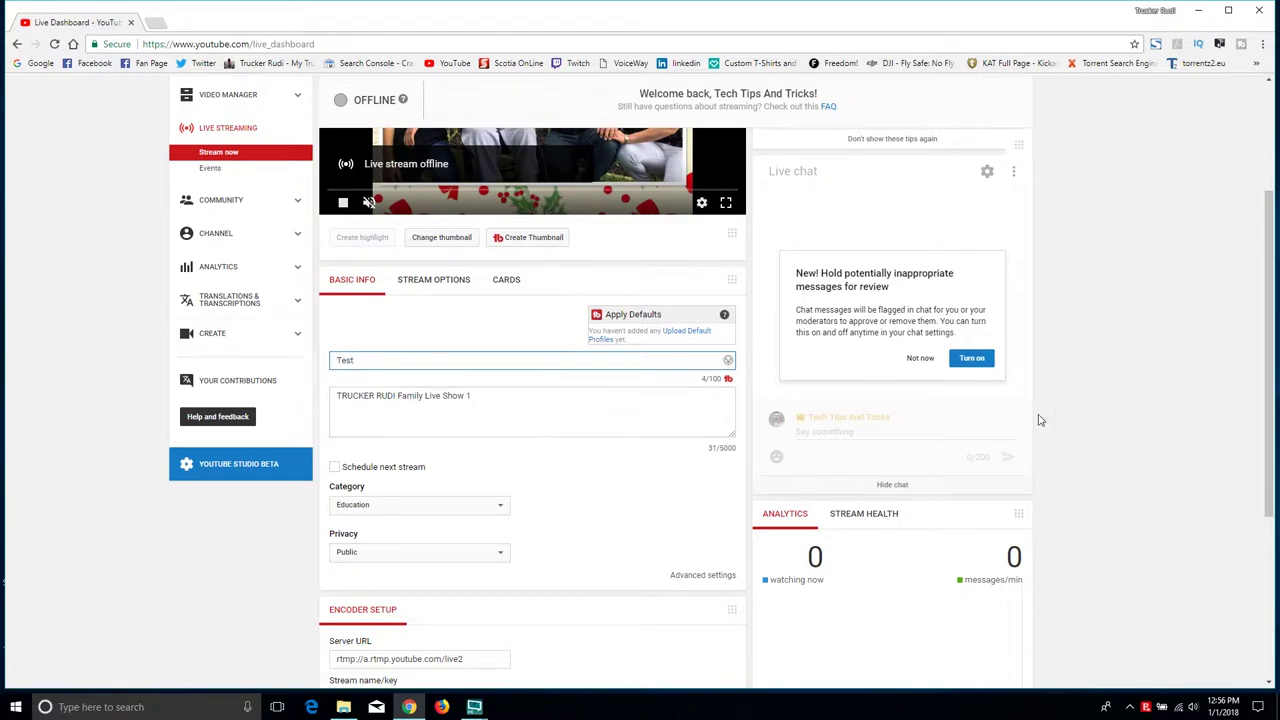
click(921, 359)
scroll(1059, 417, up, 3)
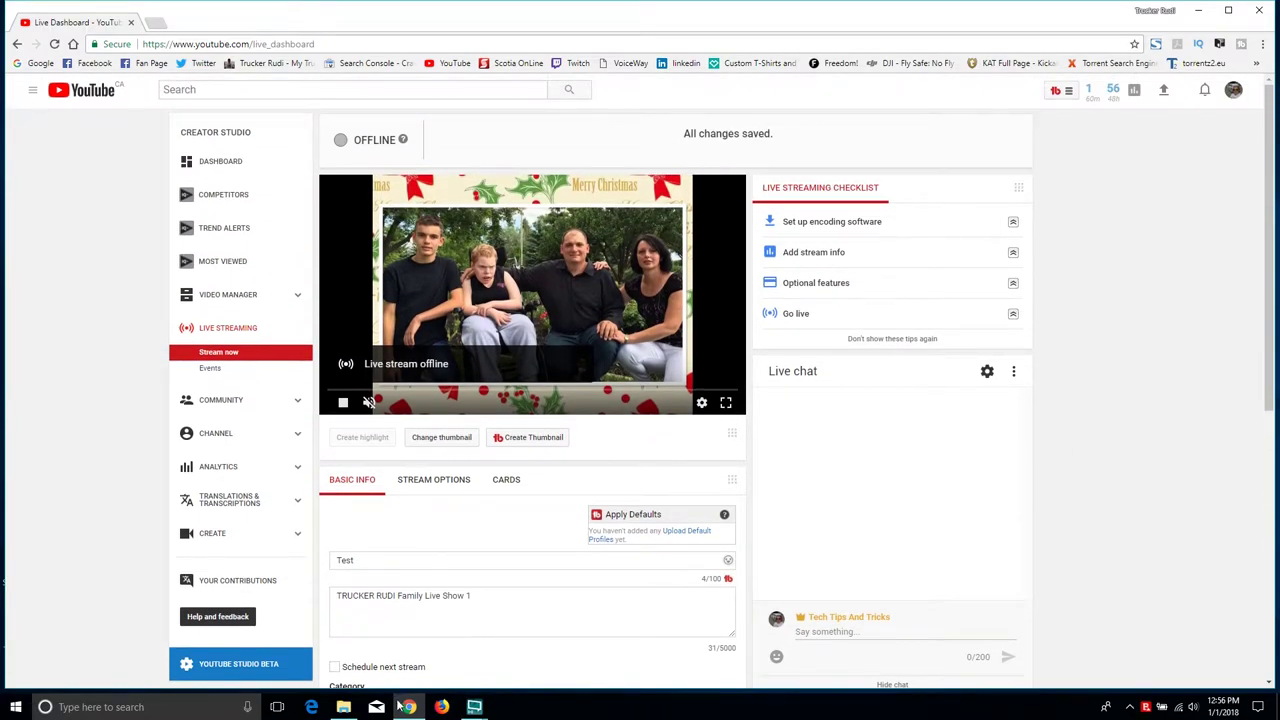
click(485, 706)
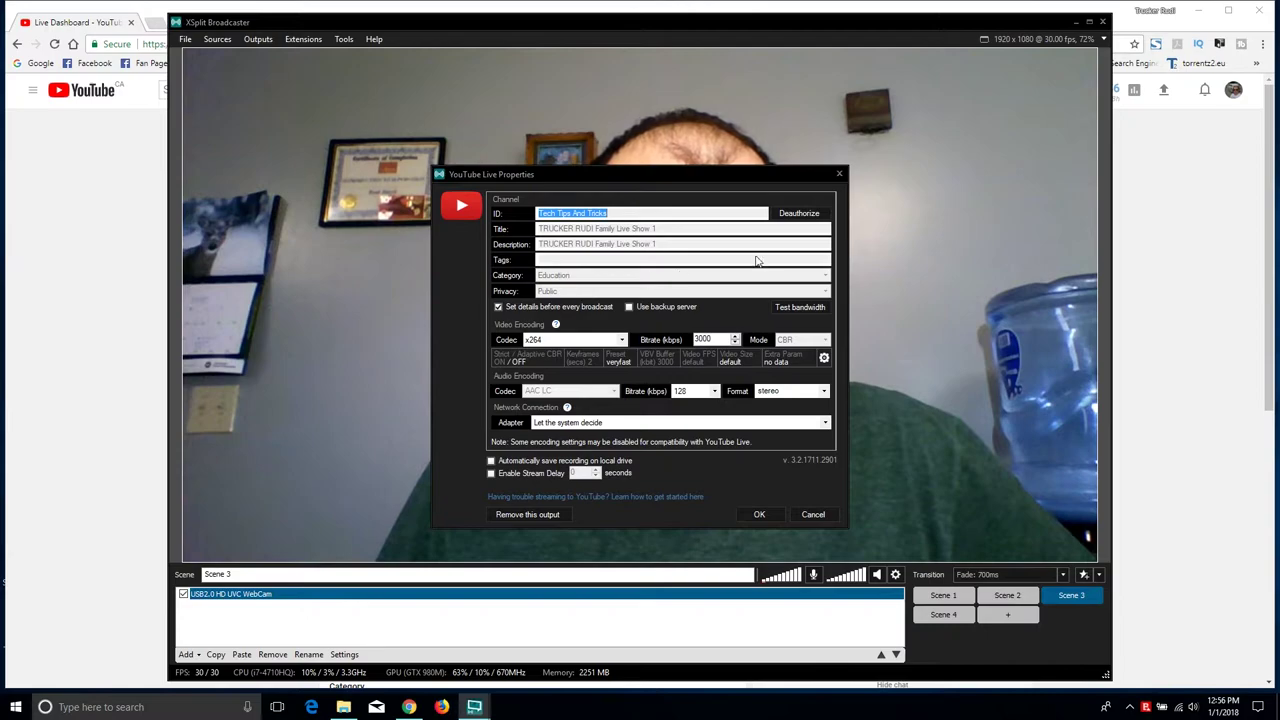
Step: Reopen the YouTube Live properties to confirm the title 'Test', then return to the dashboard
click(839, 175)
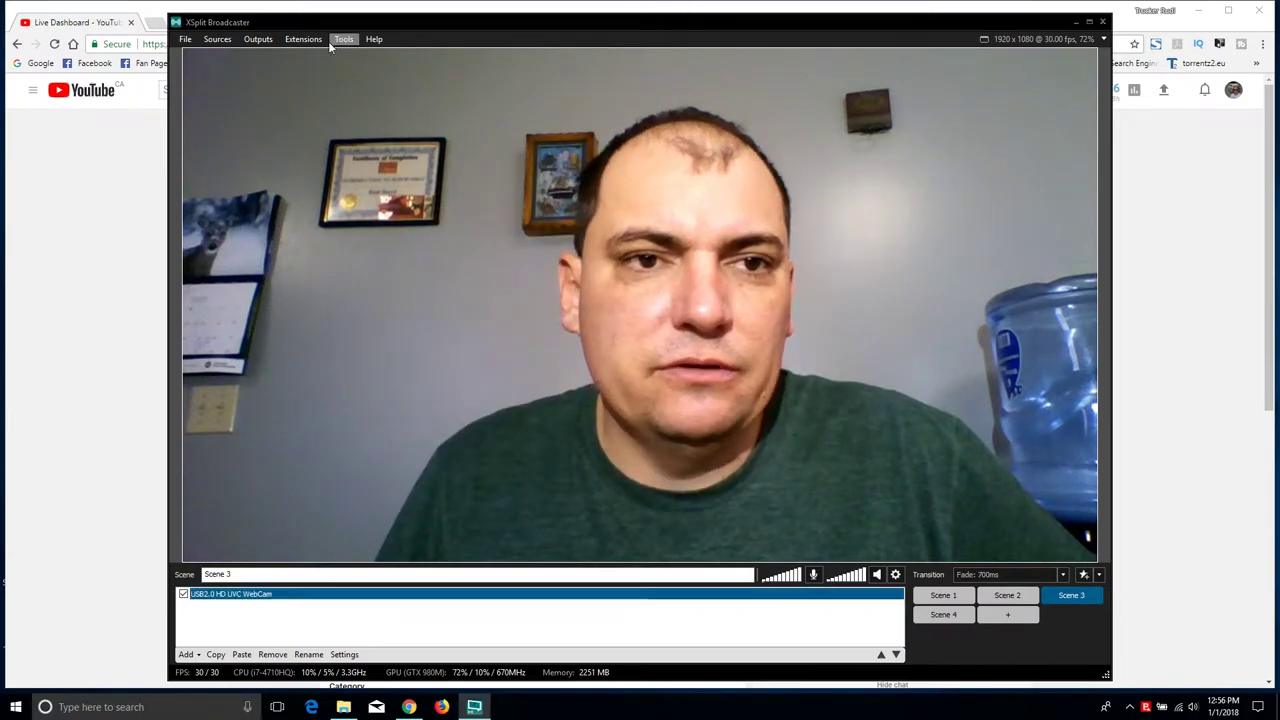
click(257, 41)
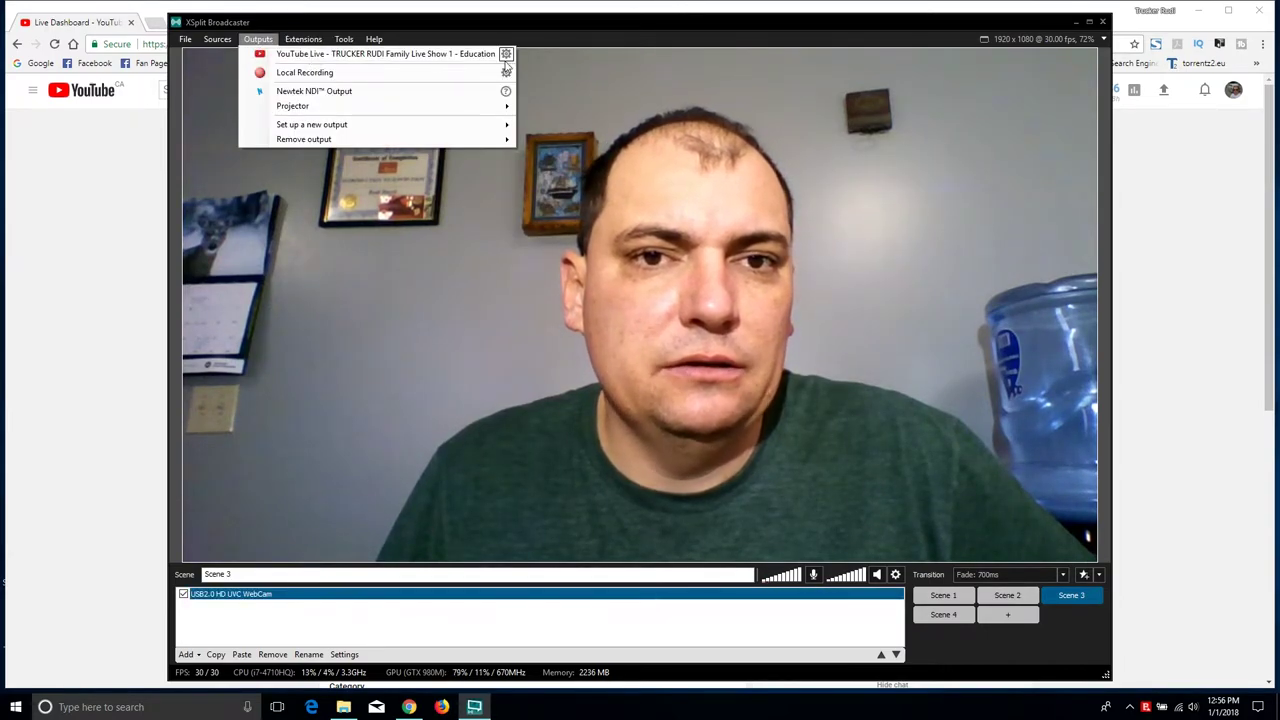
click(506, 54)
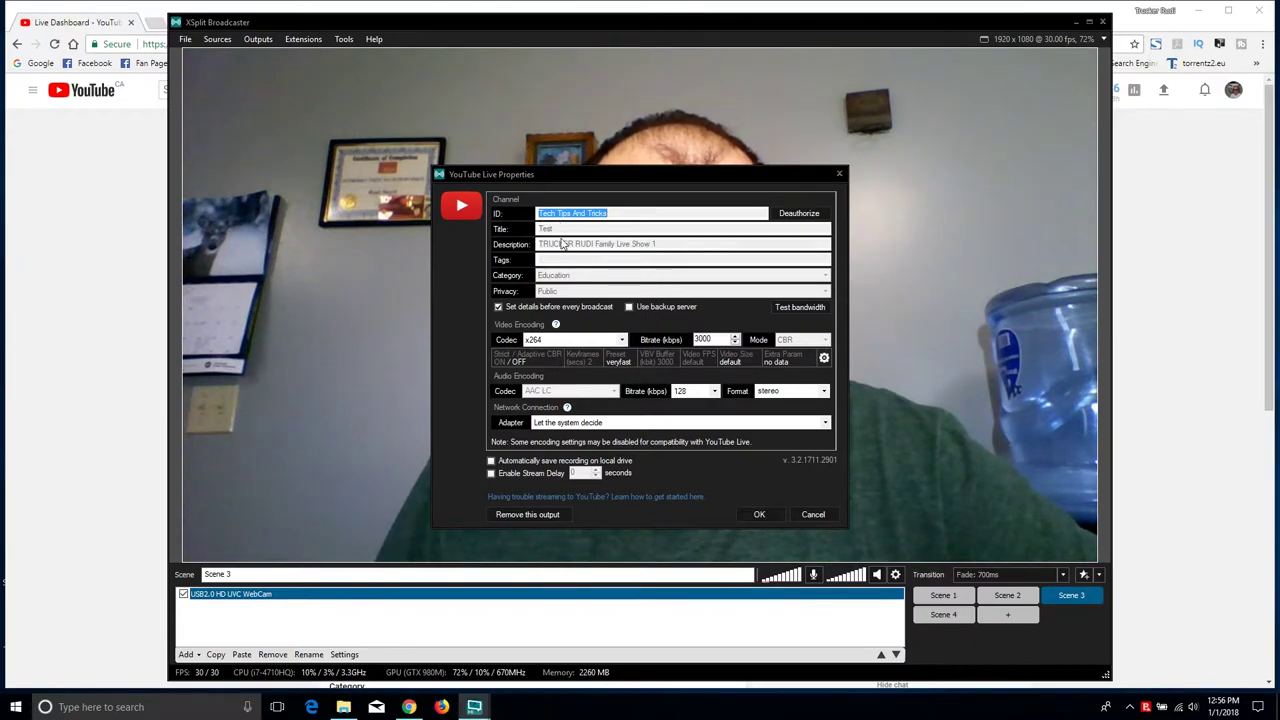
click(68, 316)
scroll(451, 543, down, 3)
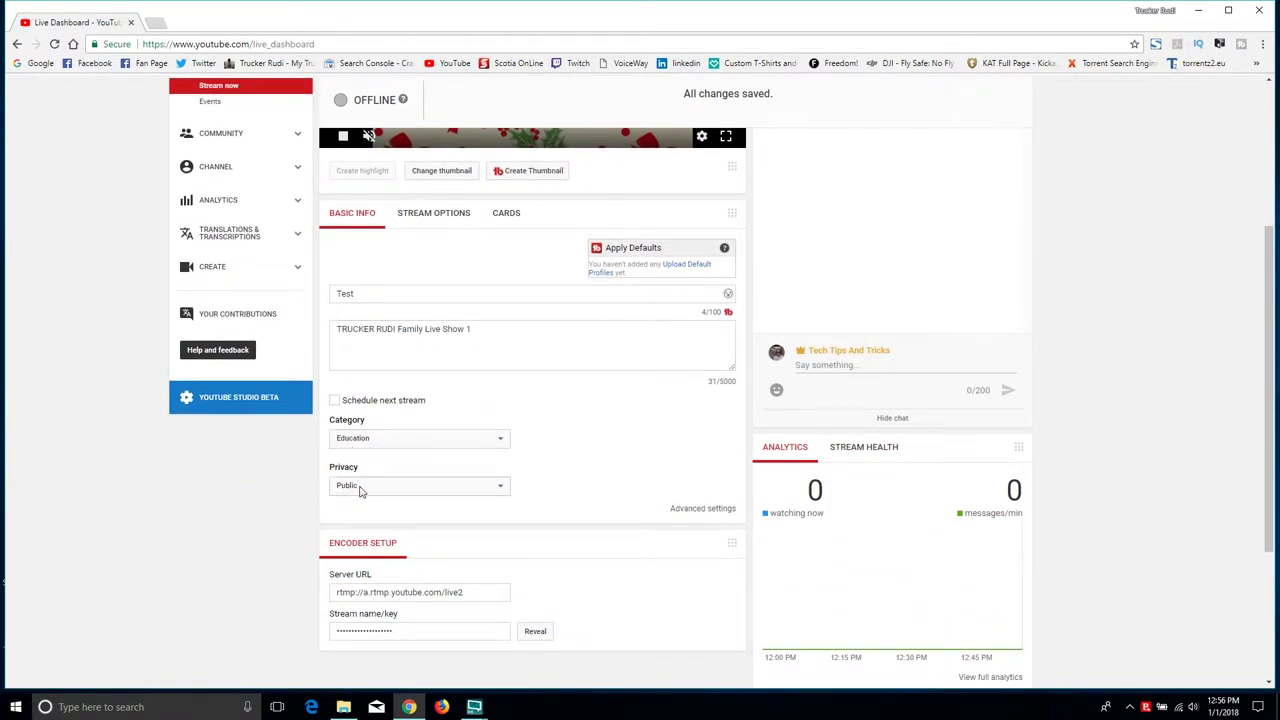
Step: Set the YouTube stream privacy to Unlisted and switch back to XSplit
click(361, 490)
click(361, 511)
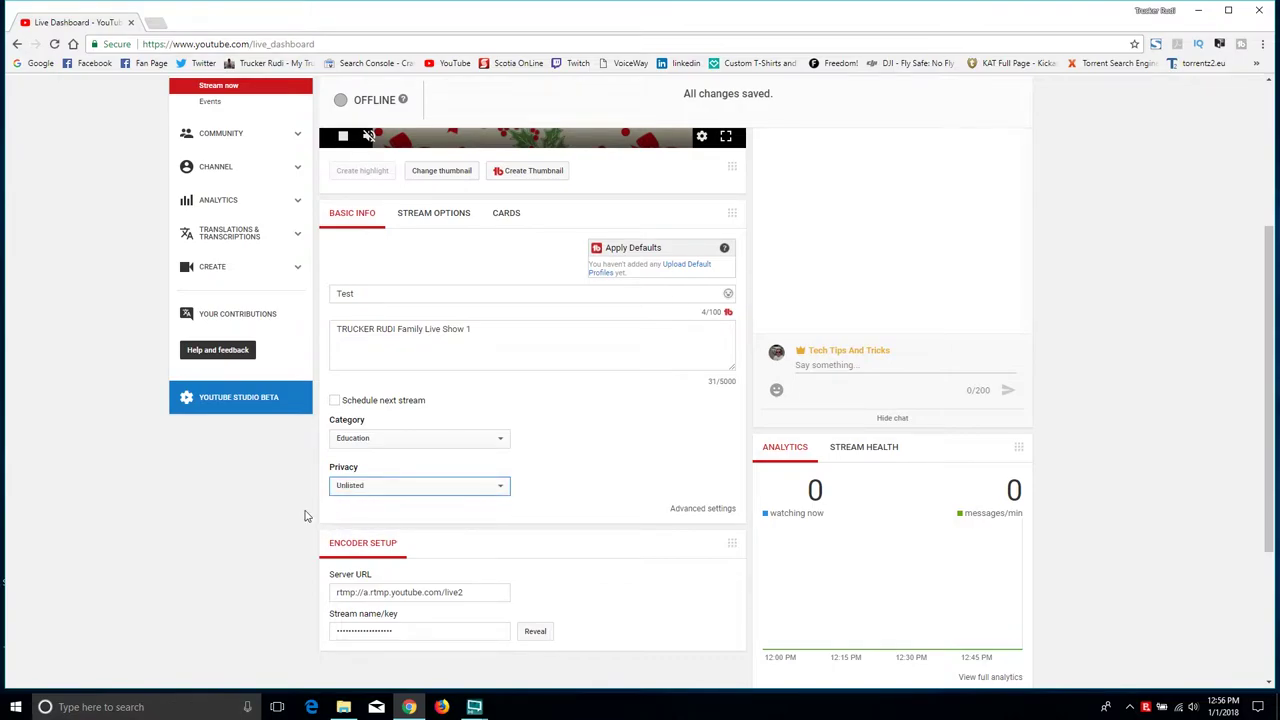
scroll(307, 516, down, 1)
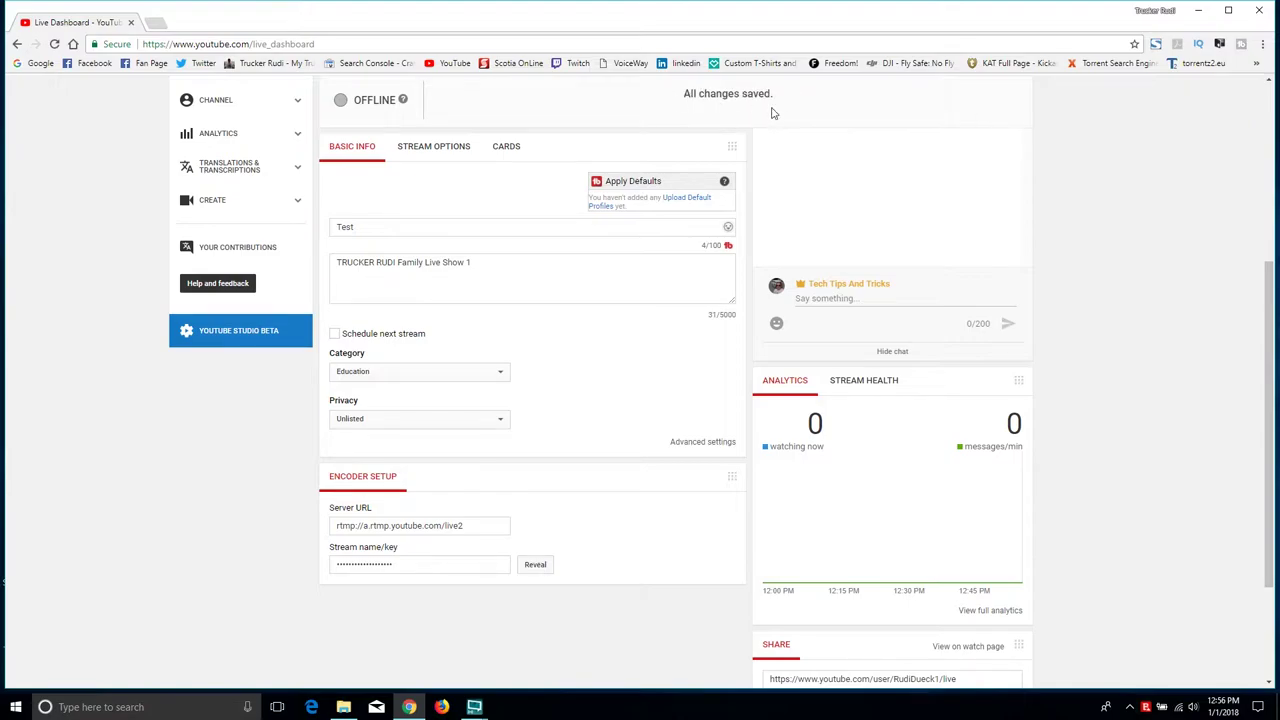
click(474, 707)
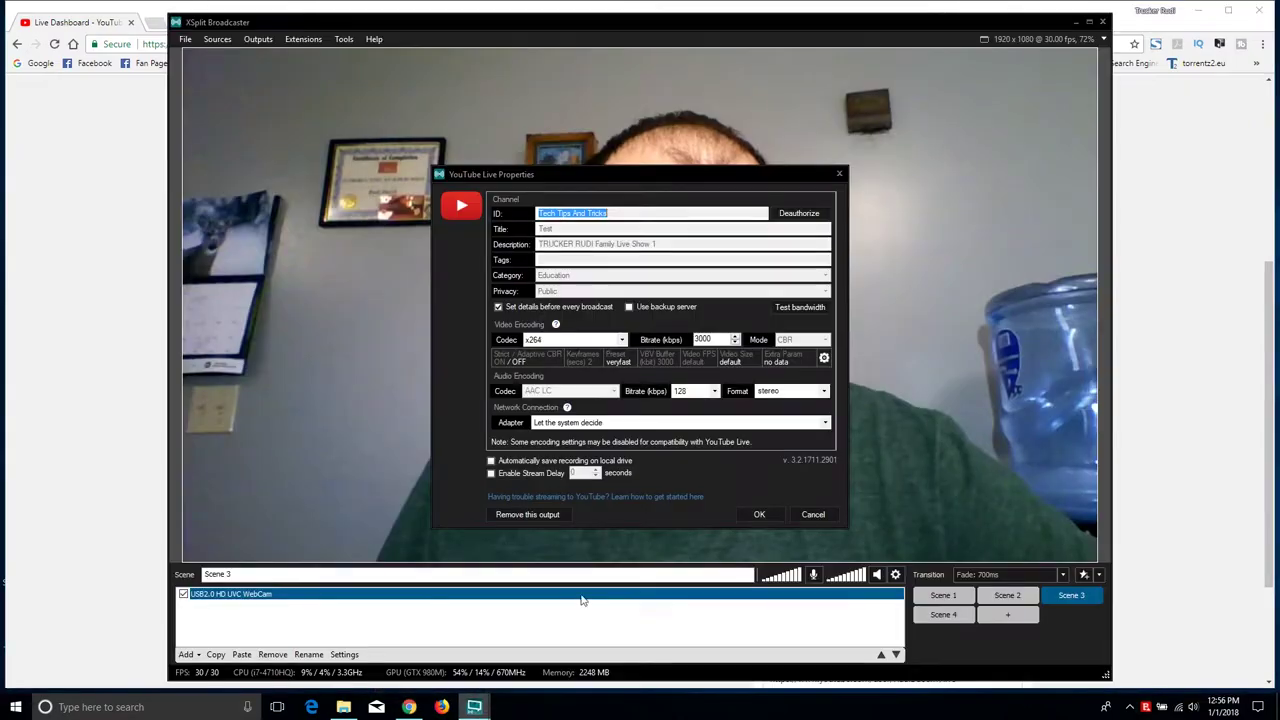
Step: Reopen the YouTube Live properties to verify Unlisted privacy, then cancel without changes
click(838, 178)
click(258, 39)
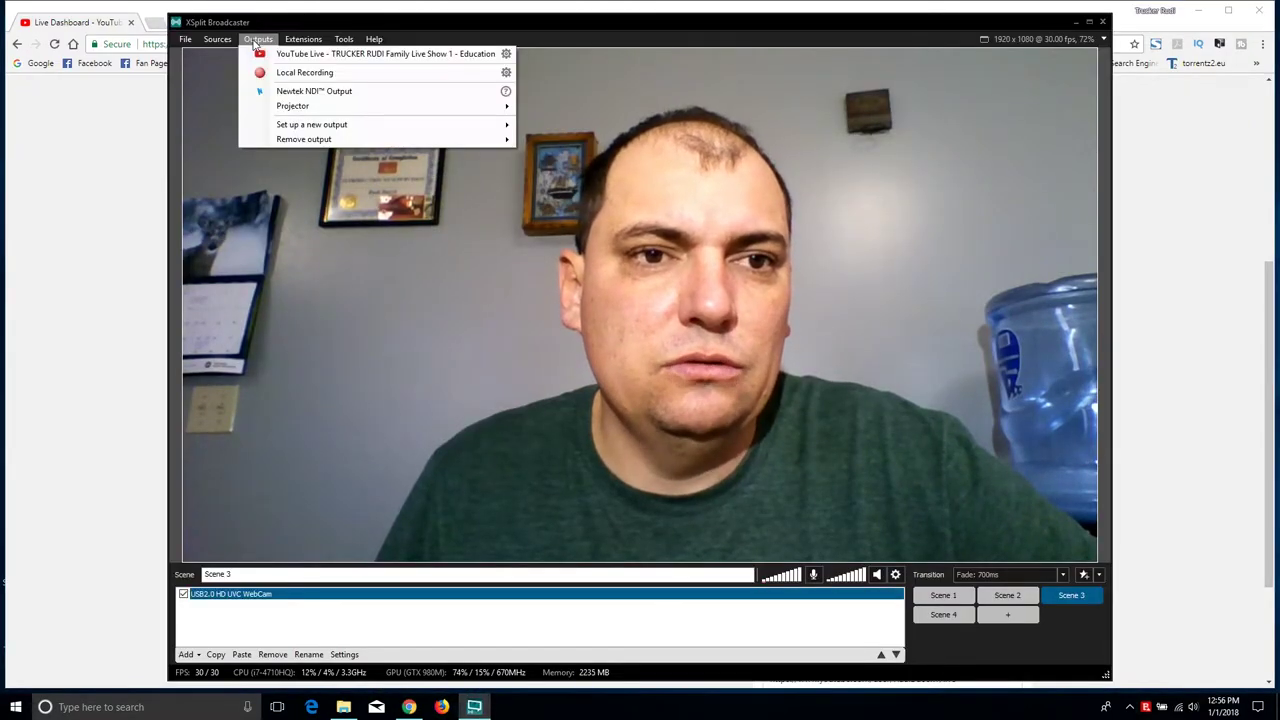
click(379, 55)
click(258, 39)
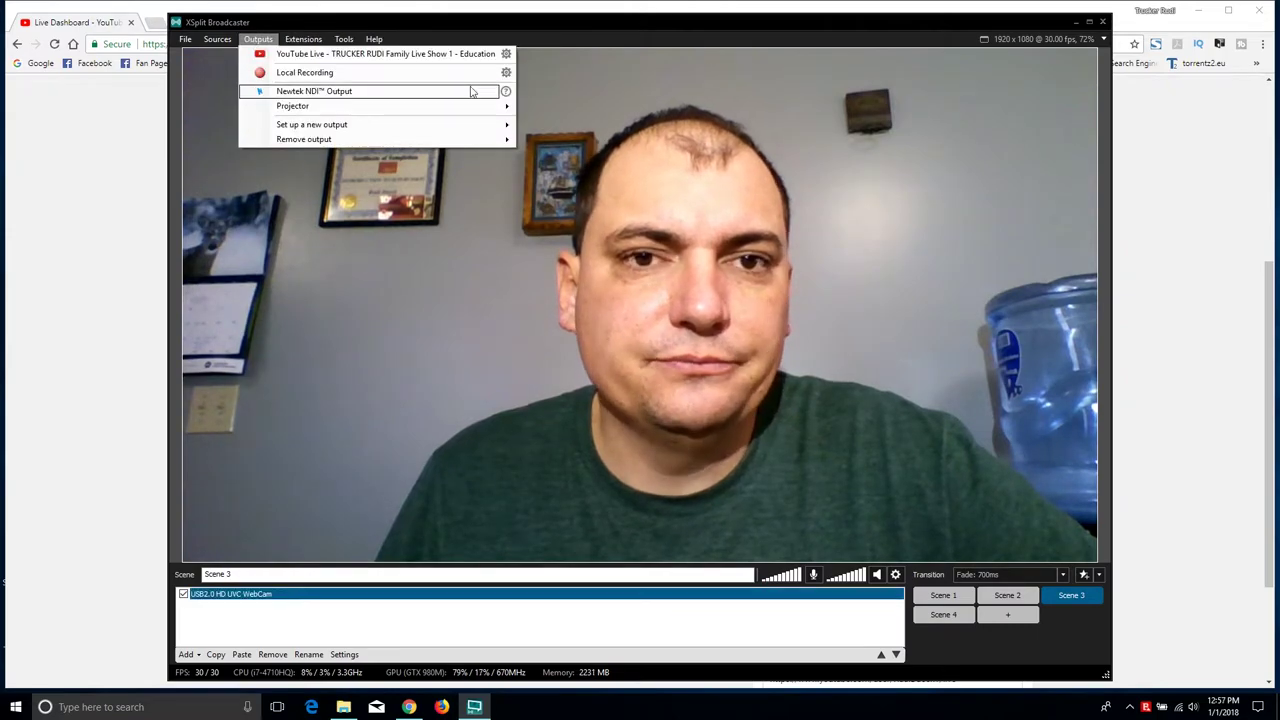
click(506, 55)
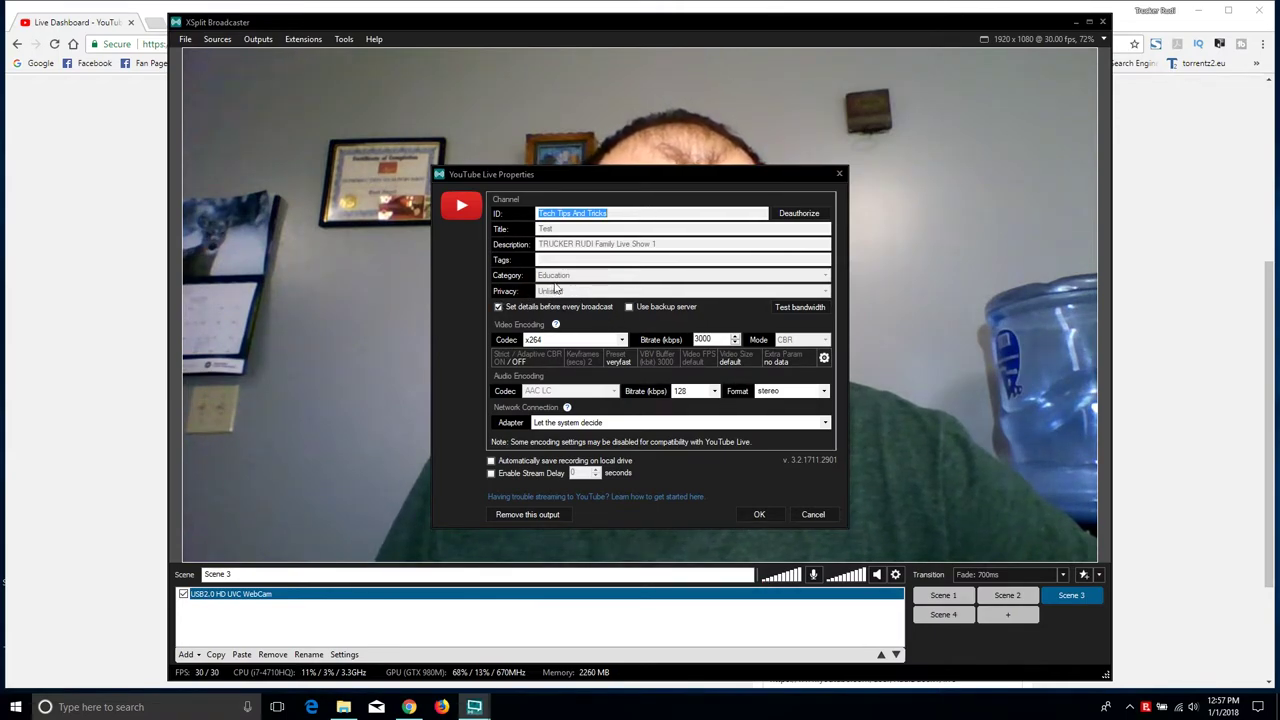
click(813, 514)
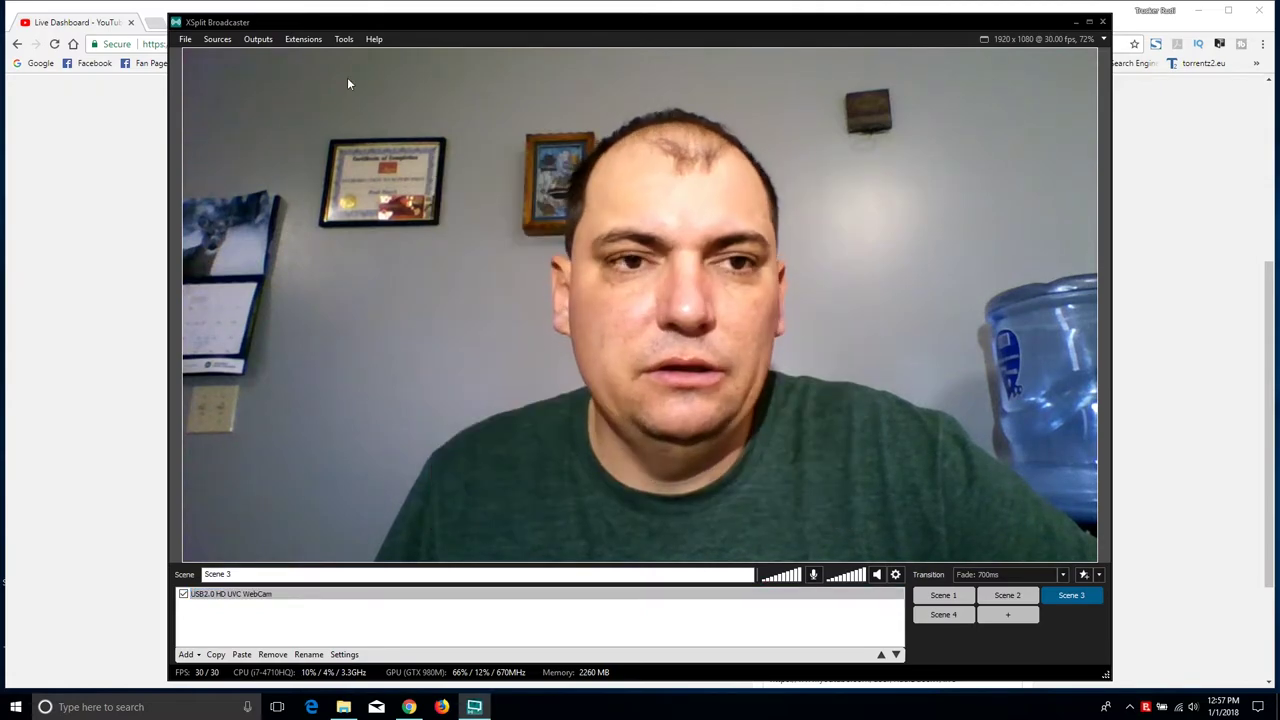
click(256, 44)
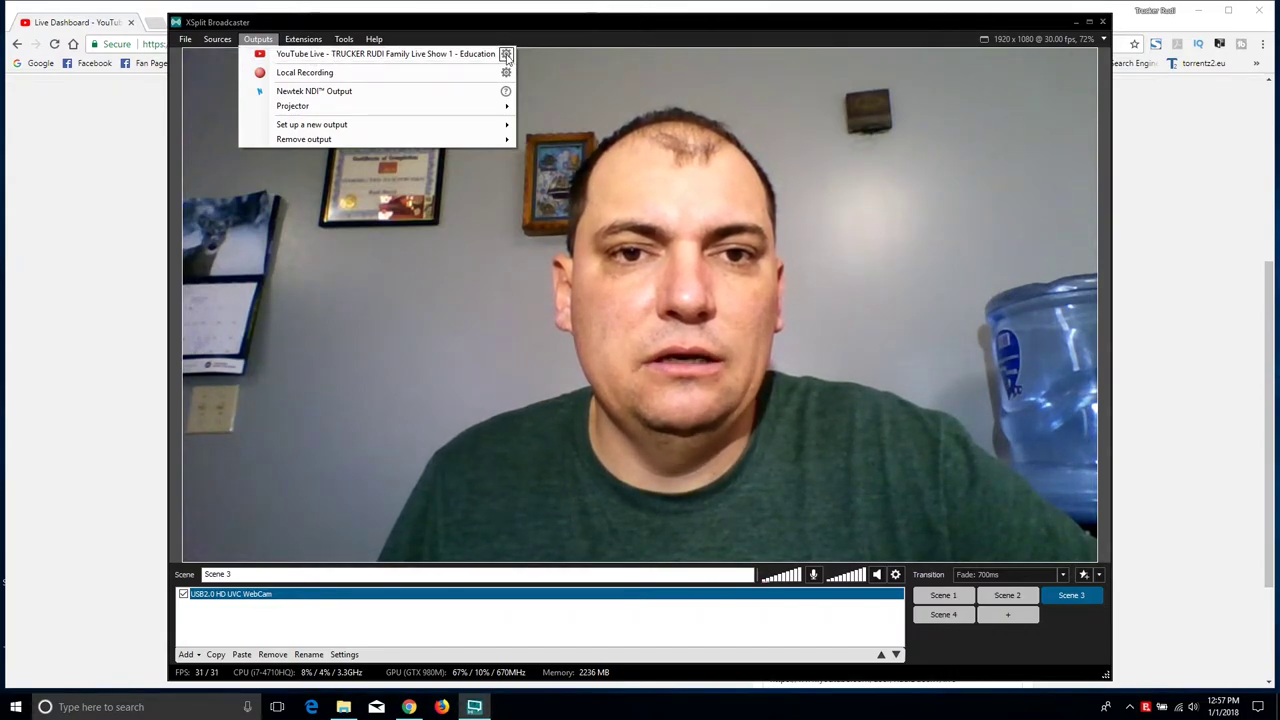
Step: Start an Unlisted YouTube broadcast with the description 'Test'
click(326, 55)
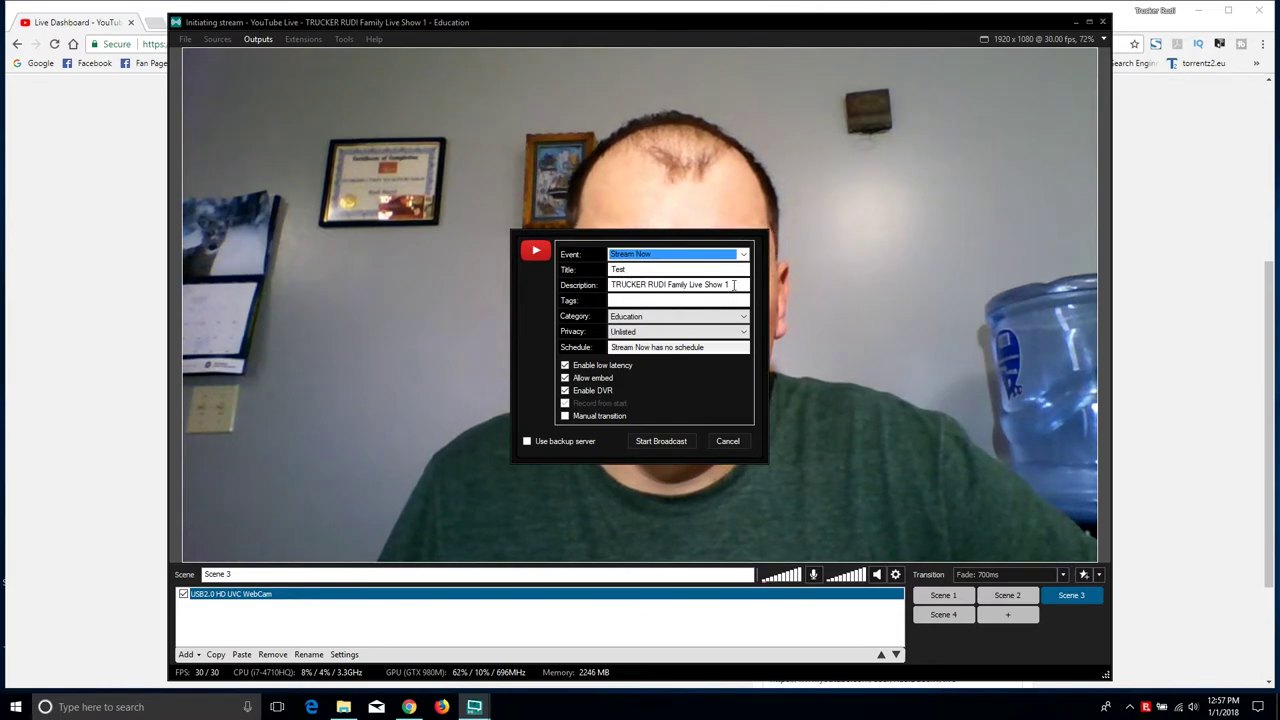
drag(729, 285, 539, 290)
text(Test)
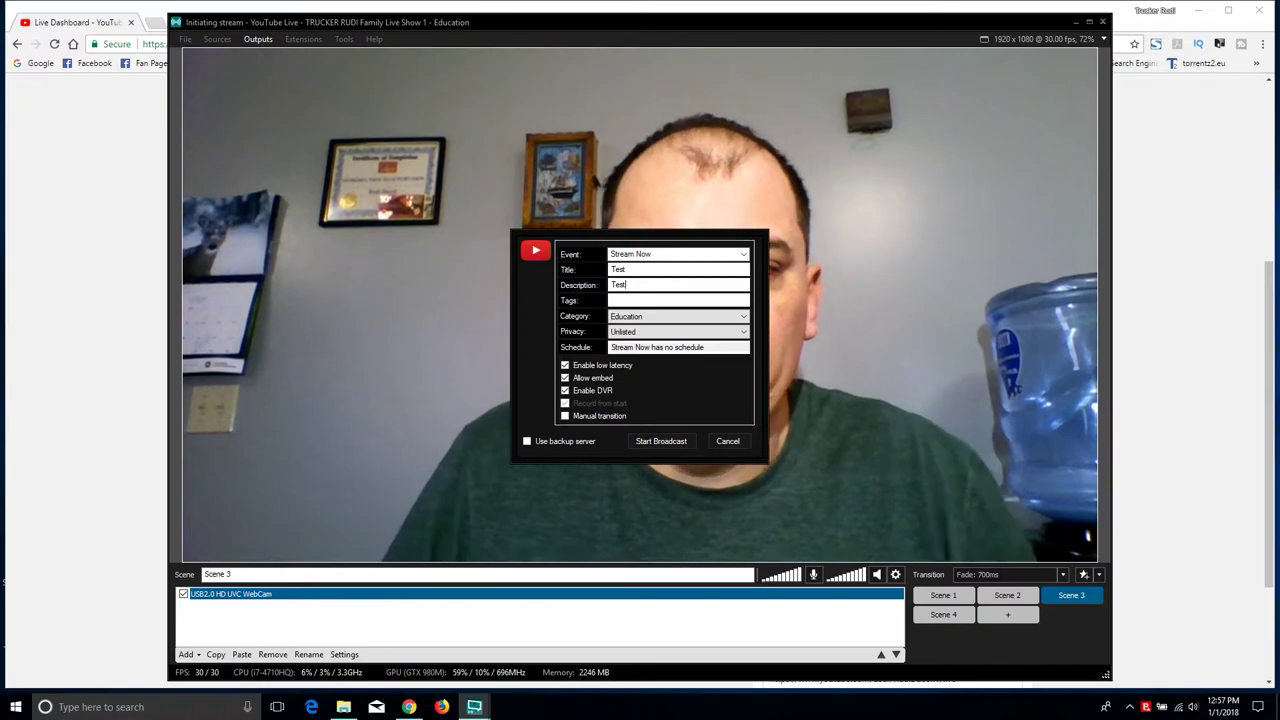
click(743, 334)
click(743, 338)
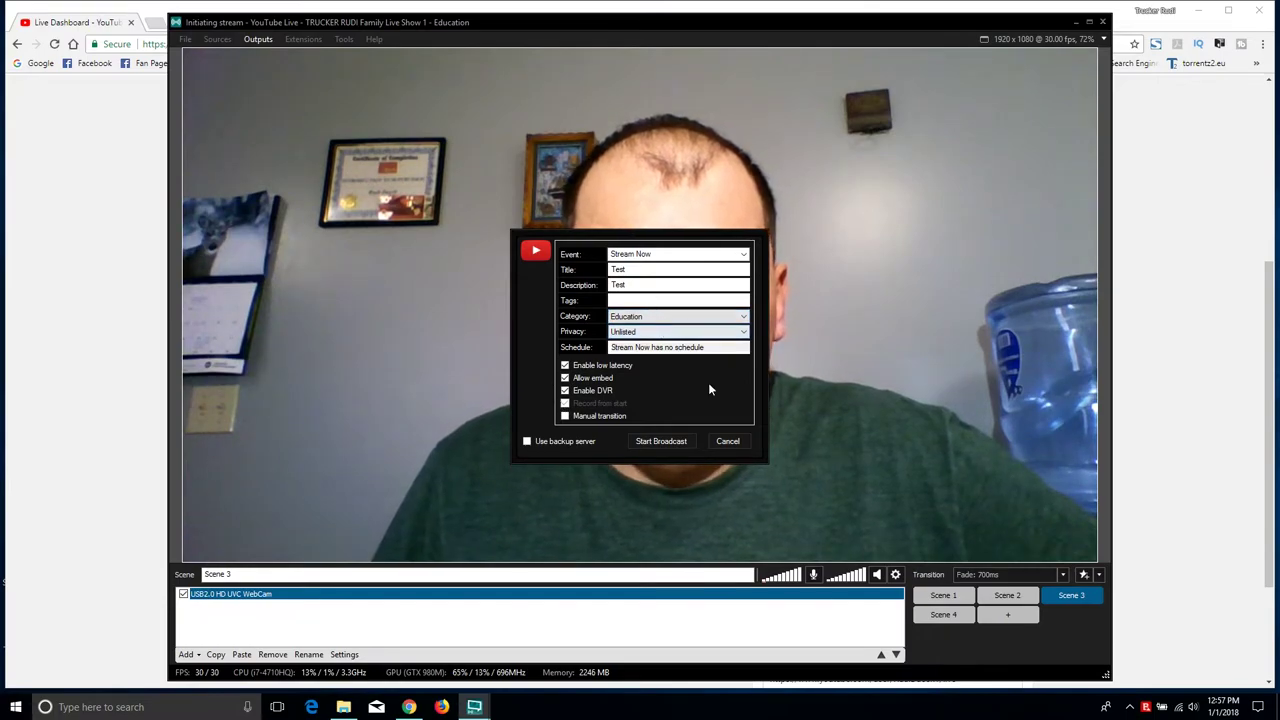
click(661, 441)
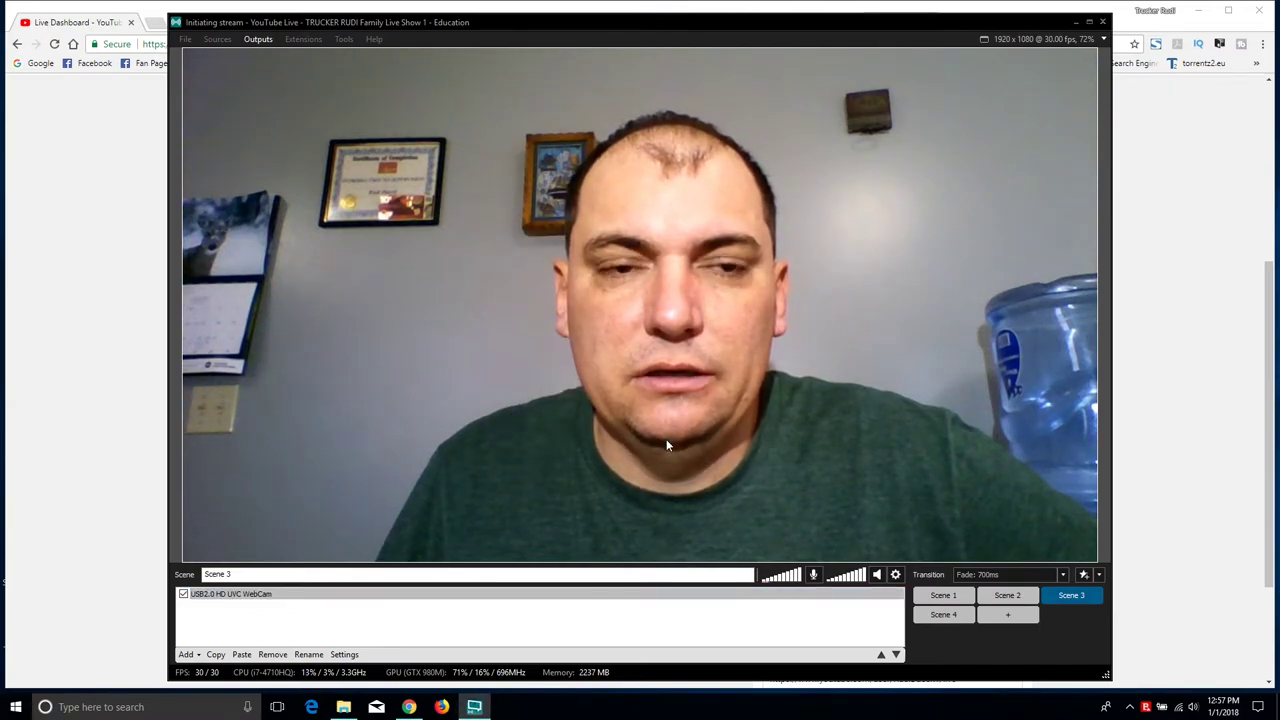
Step: Select the webcam source and check the live stream on the YouTube Live Dashboard
click(251, 60)
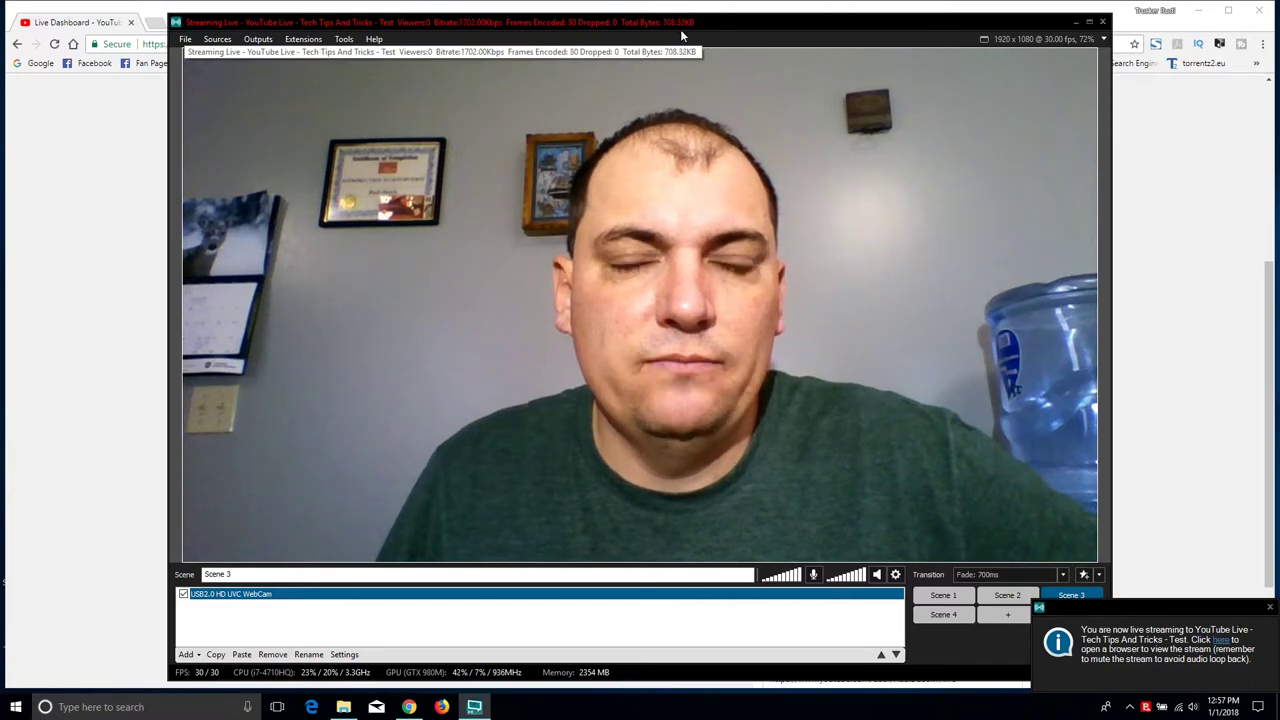
click(45, 328)
scroll(245, 362, up, 3)
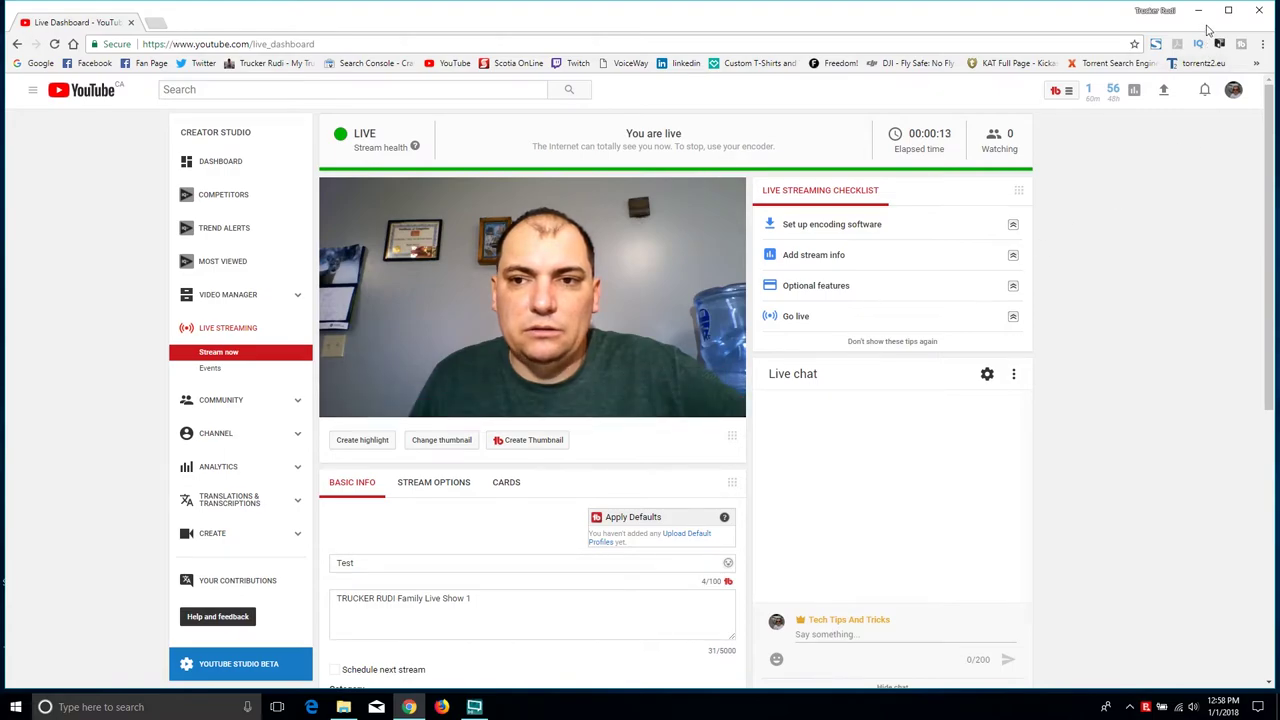
Step: Add the Rudi's adventures logo PNG from T:\YouTube to Scene 3 as a Media file source
click(1198, 10)
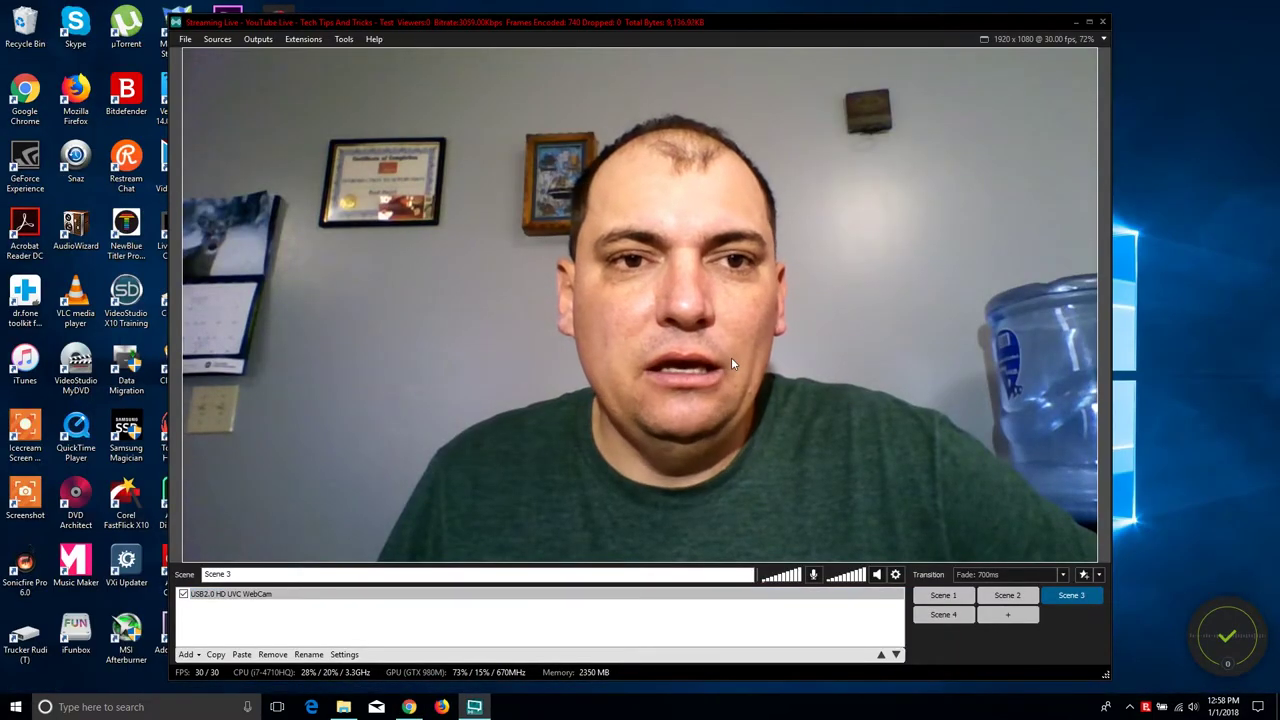
click(235, 594)
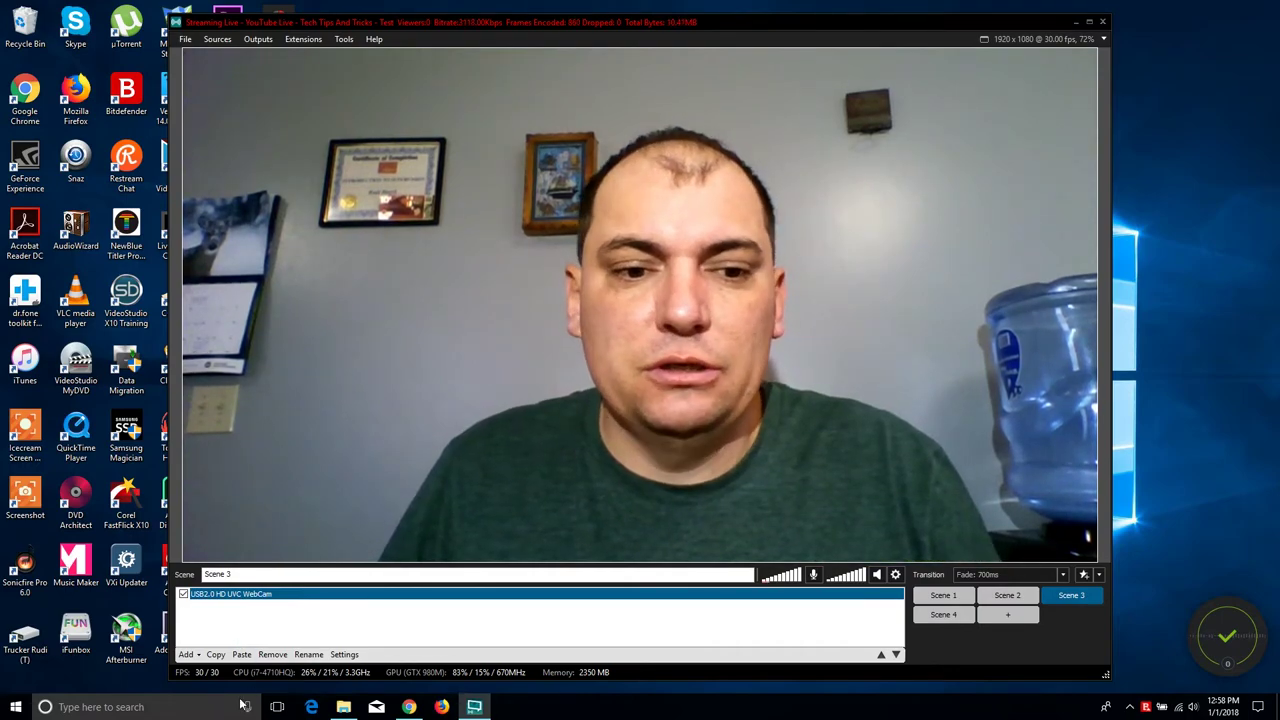
click(188, 655)
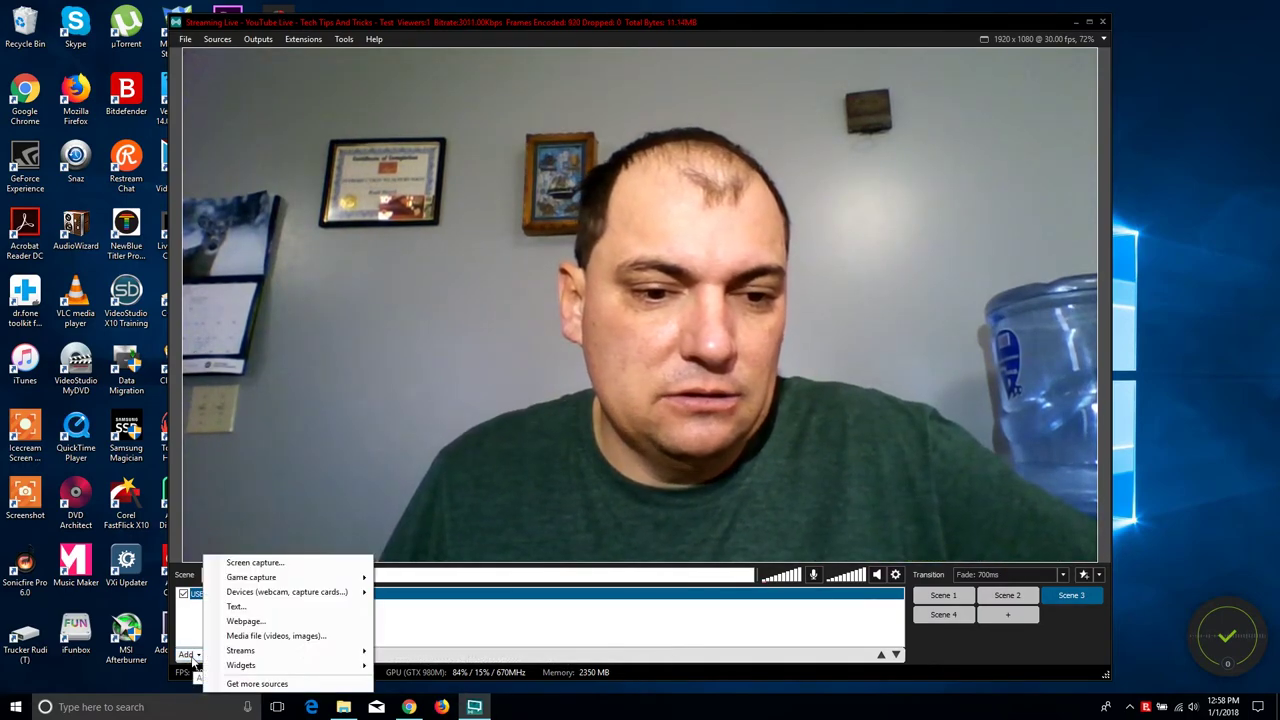
click(277, 637)
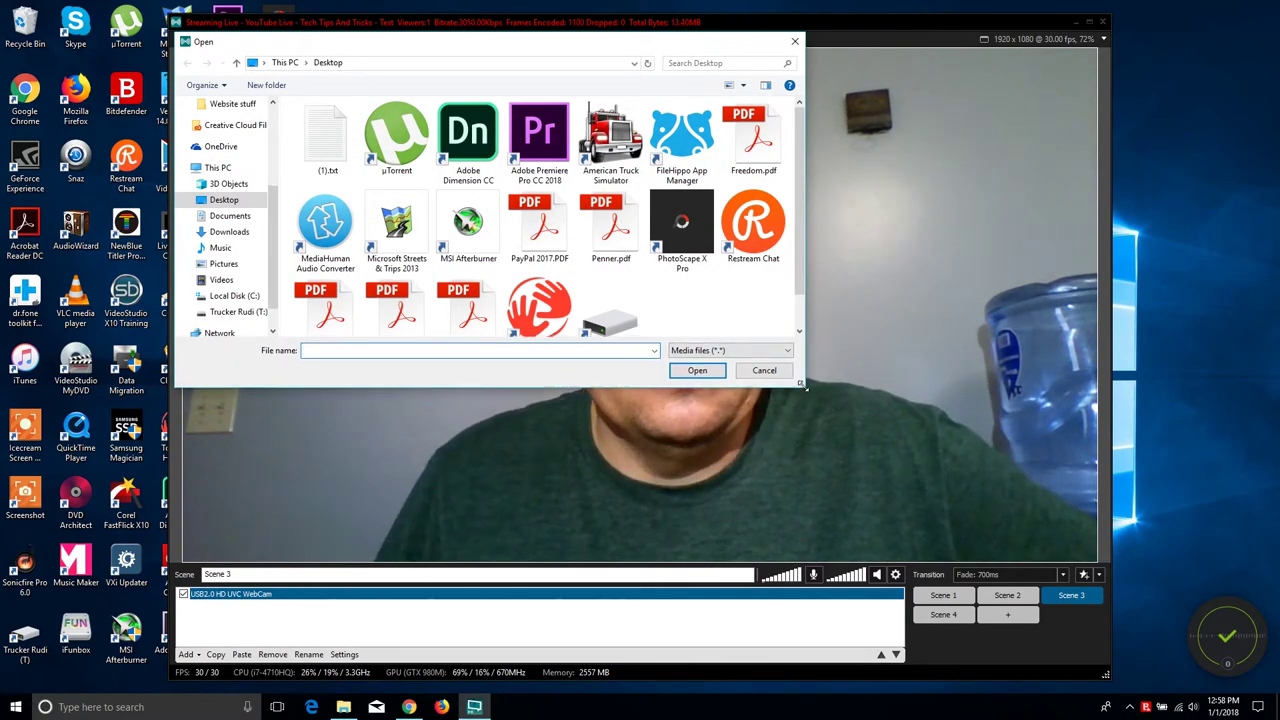
drag(806, 386, 1022, 559)
click(240, 441)
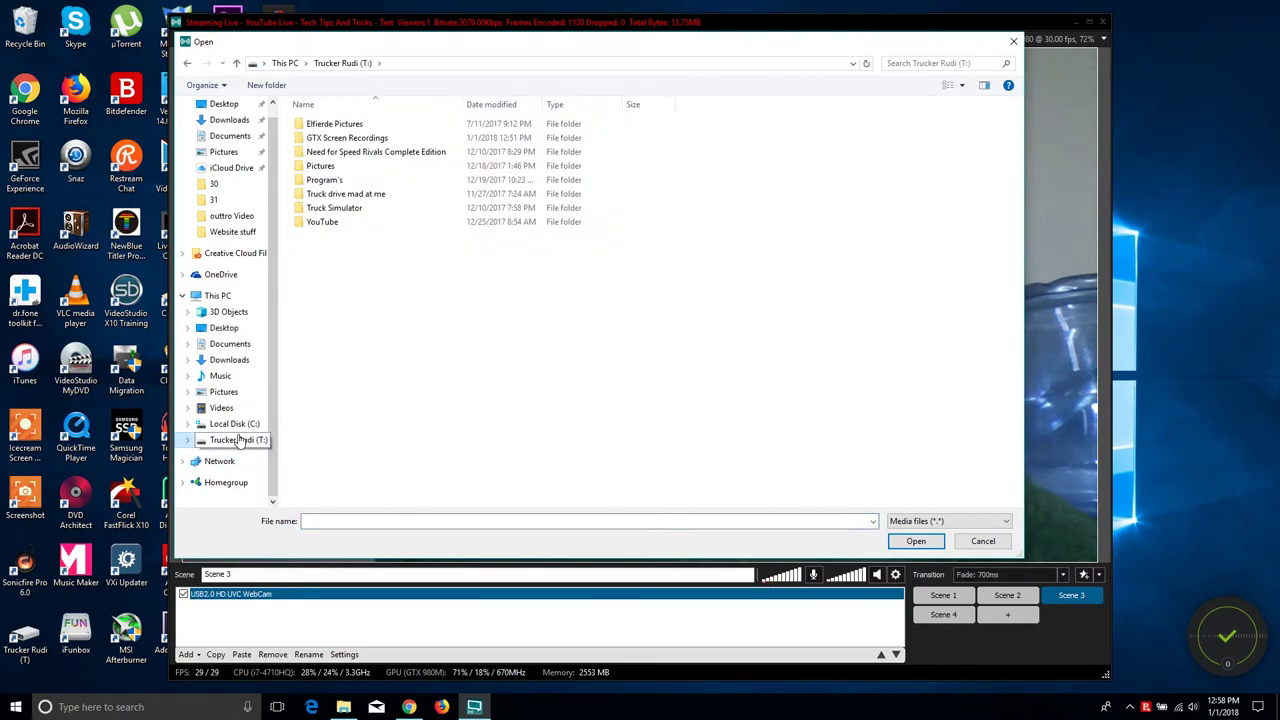
double_click(328, 222)
scroll(640, 370, down, 5)
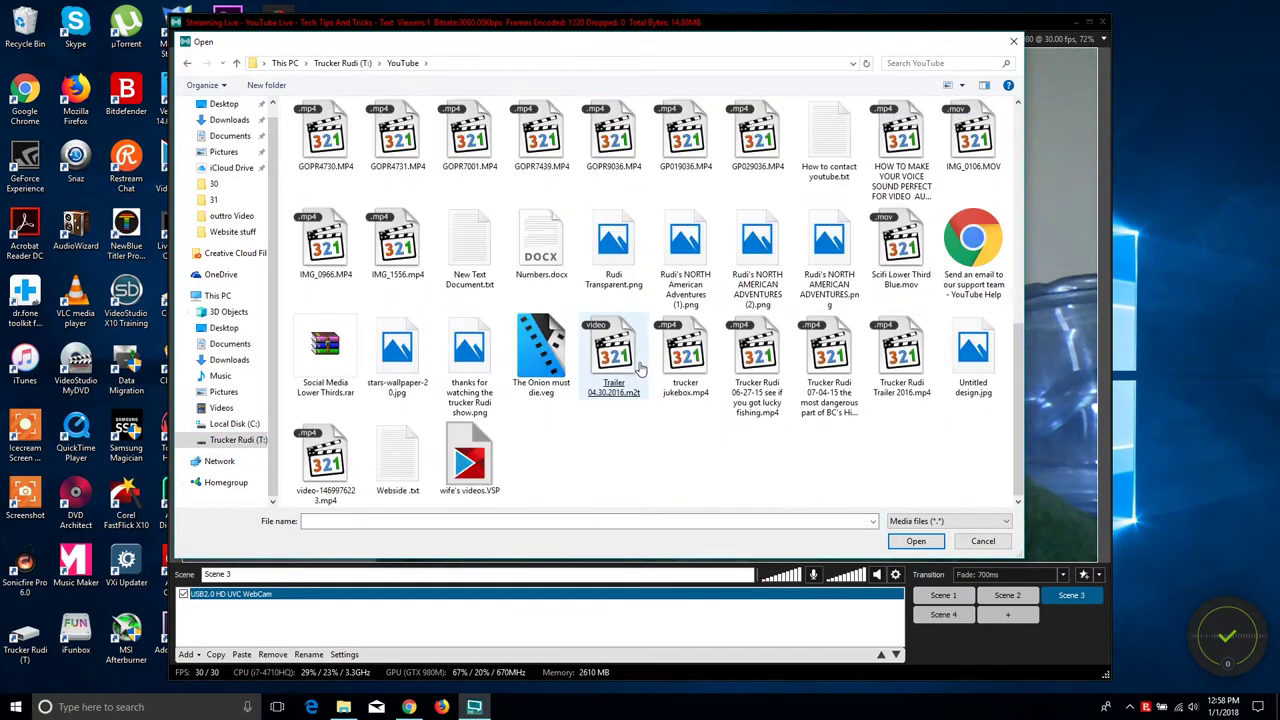
scroll(817, 481, up, 2)
click(613, 138)
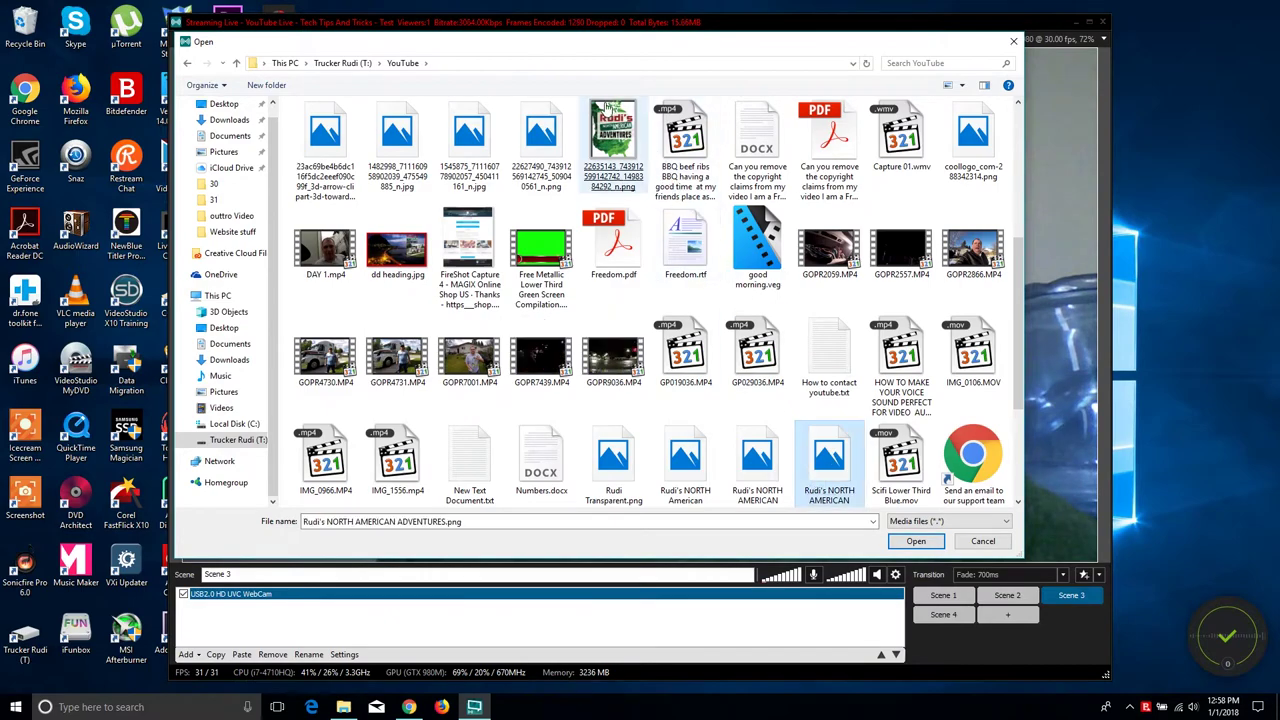
key(Return)
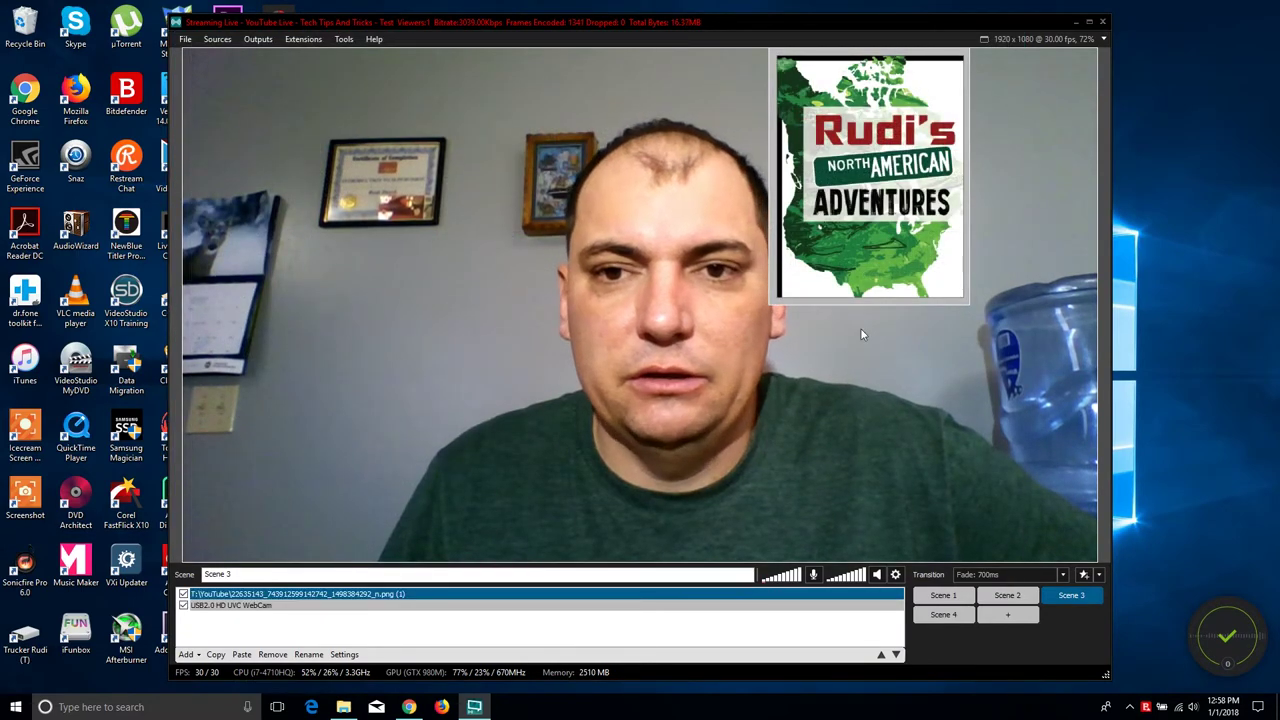
Step: Move the logo into the preview's top-left corner and bring up the webcam source's layout settings
drag(866, 181, 285, 186)
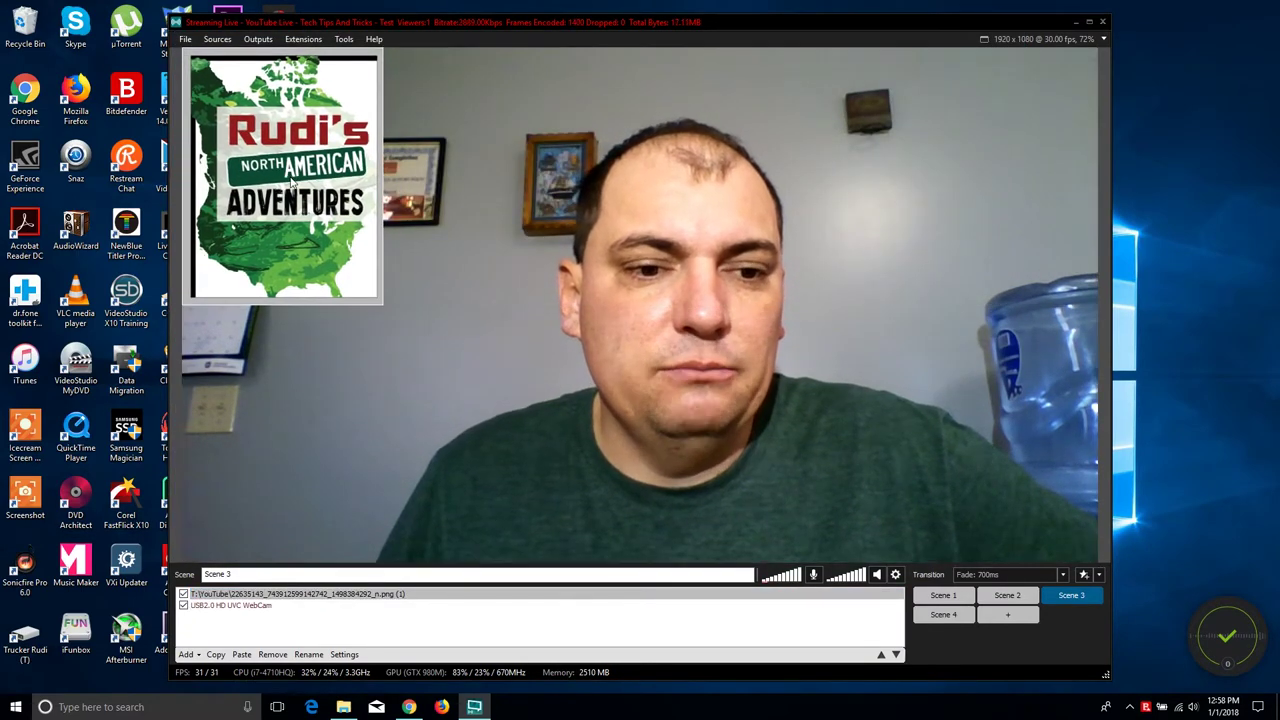
click(172, 450)
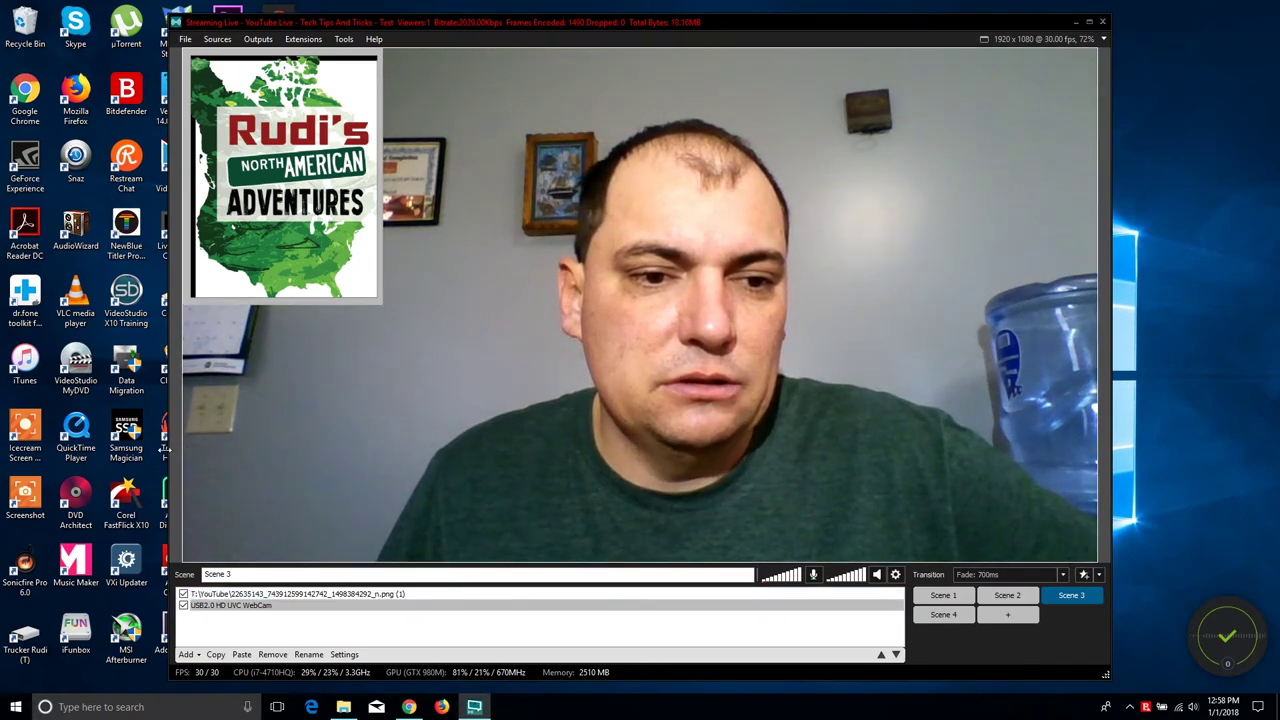
click(367, 442)
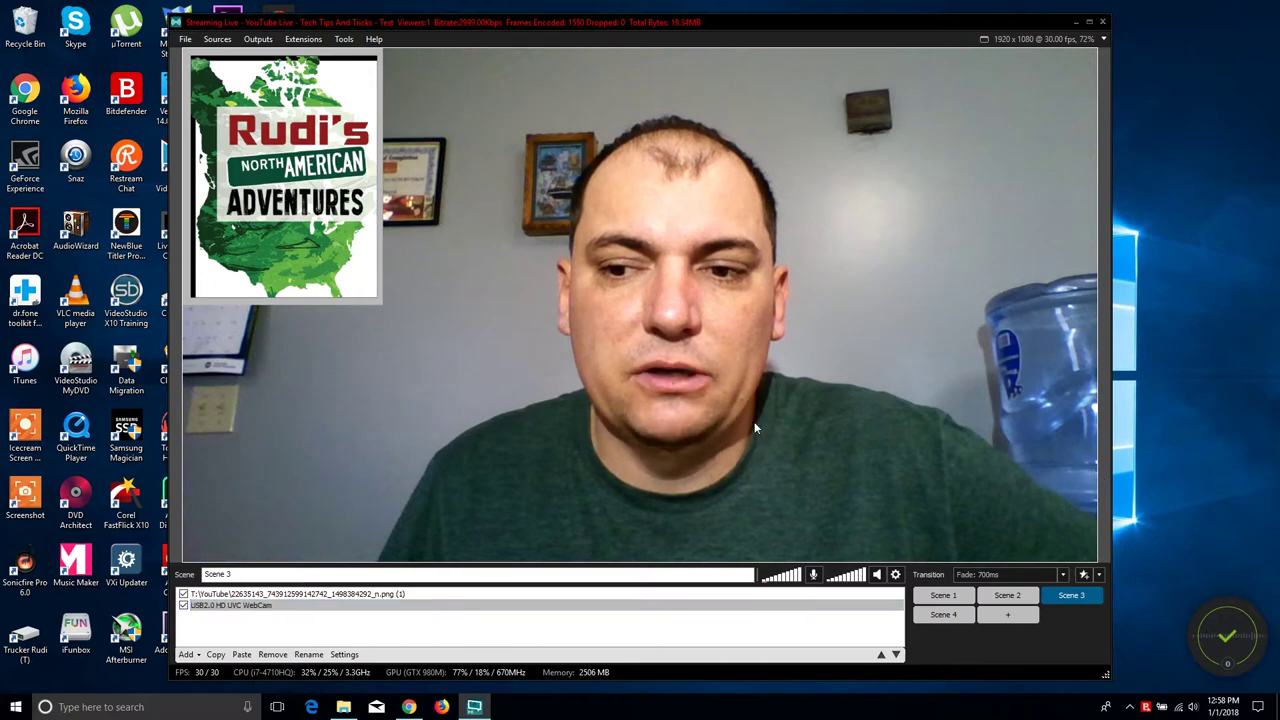
right_click(521, 226)
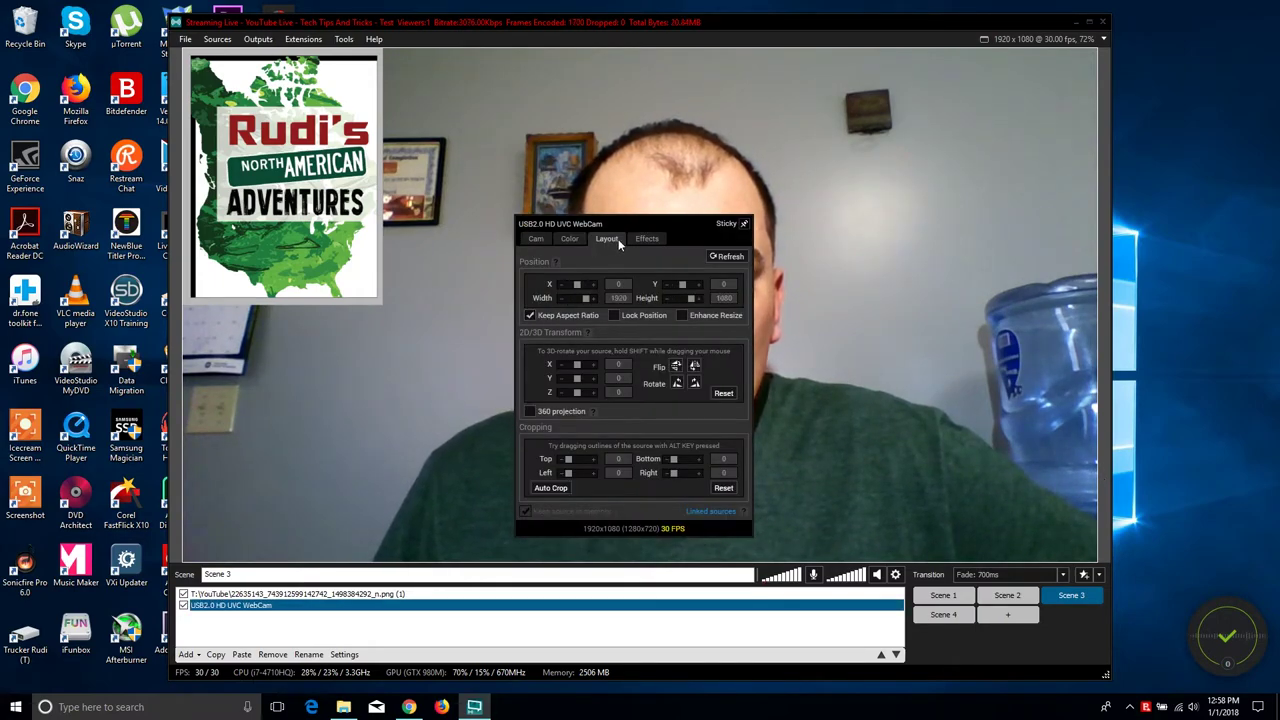
Step: On the webcam source's Layout tab, uncheck Keep Aspect Ratio and check Enhance Resize
drag(619, 224, 755, 168)
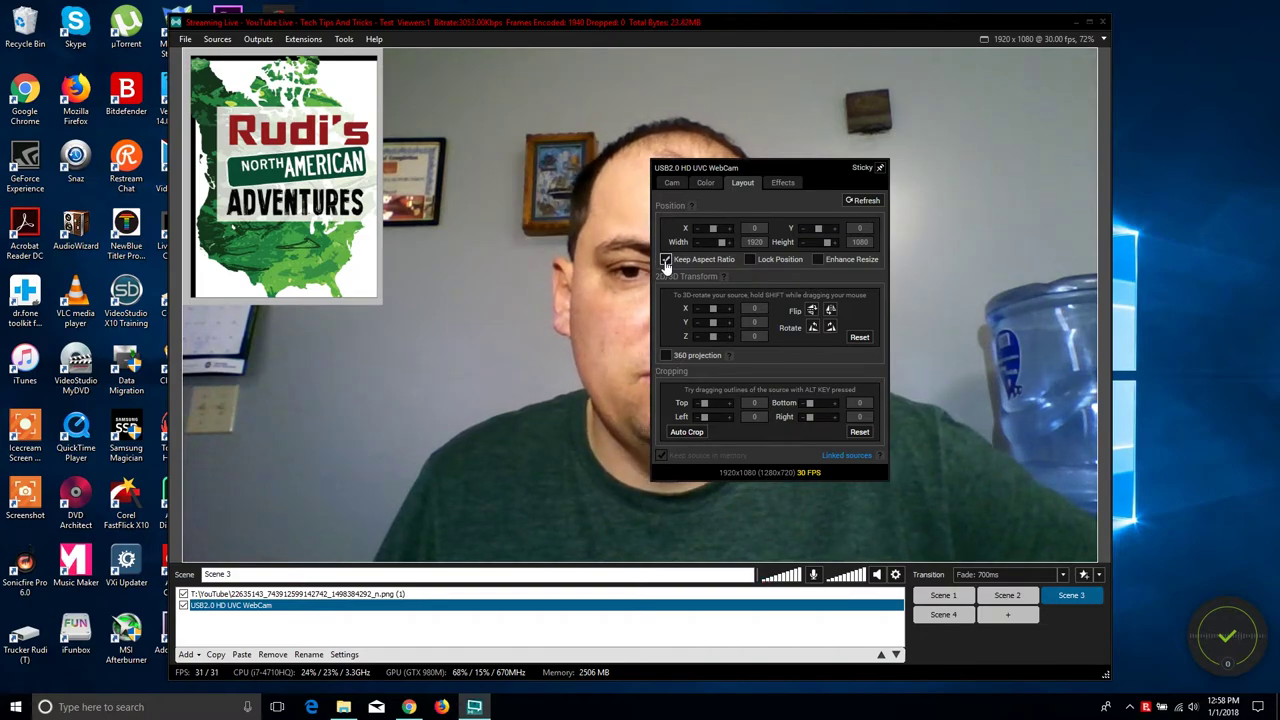
click(448, 324)
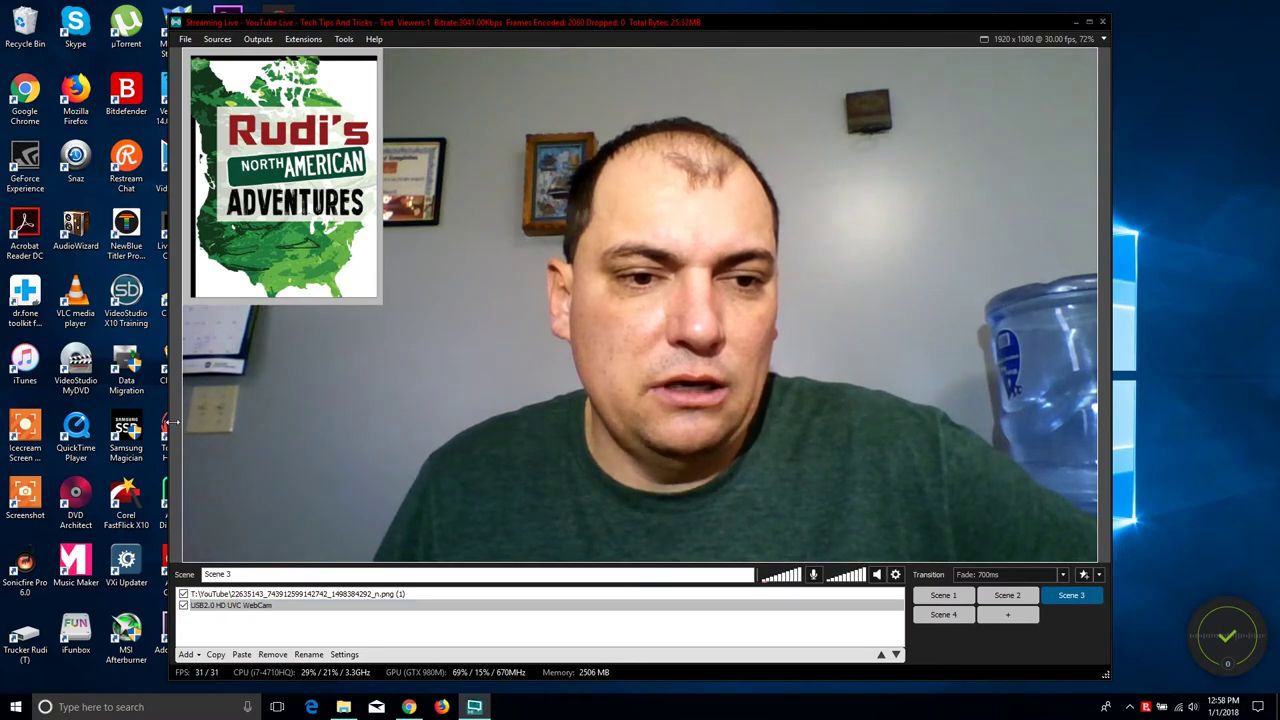
right_click(327, 365)
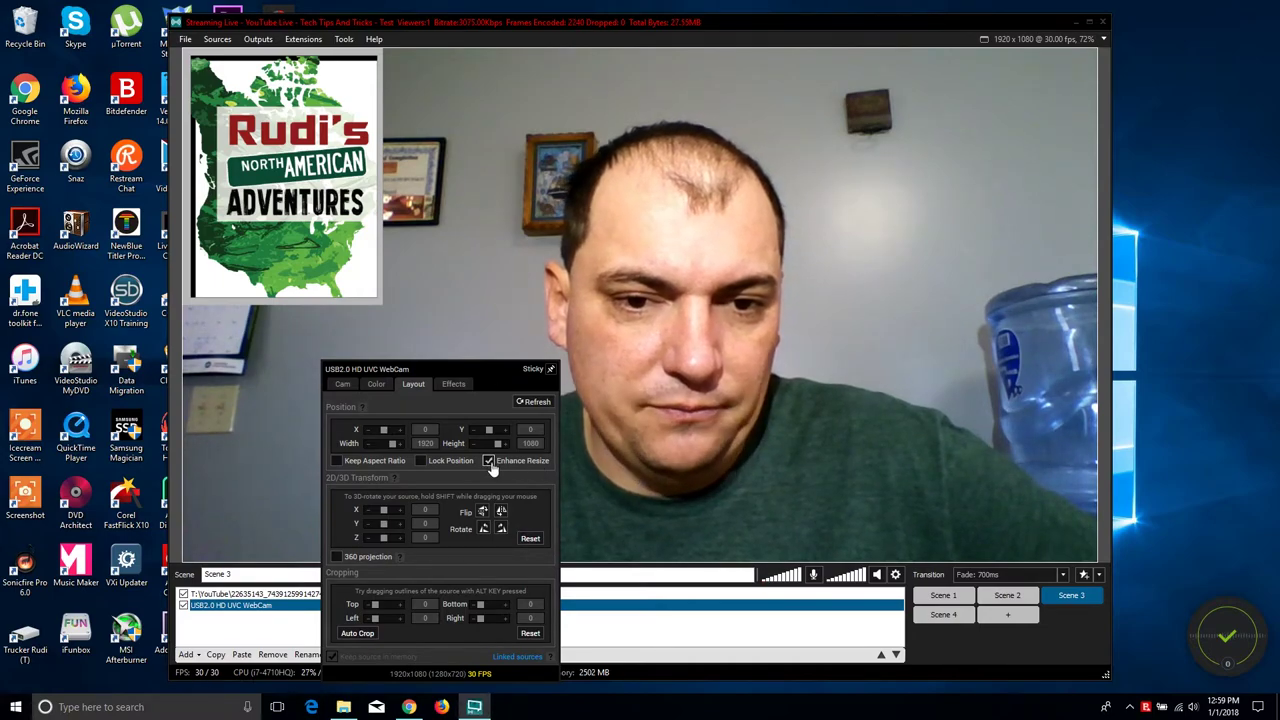
click(978, 487)
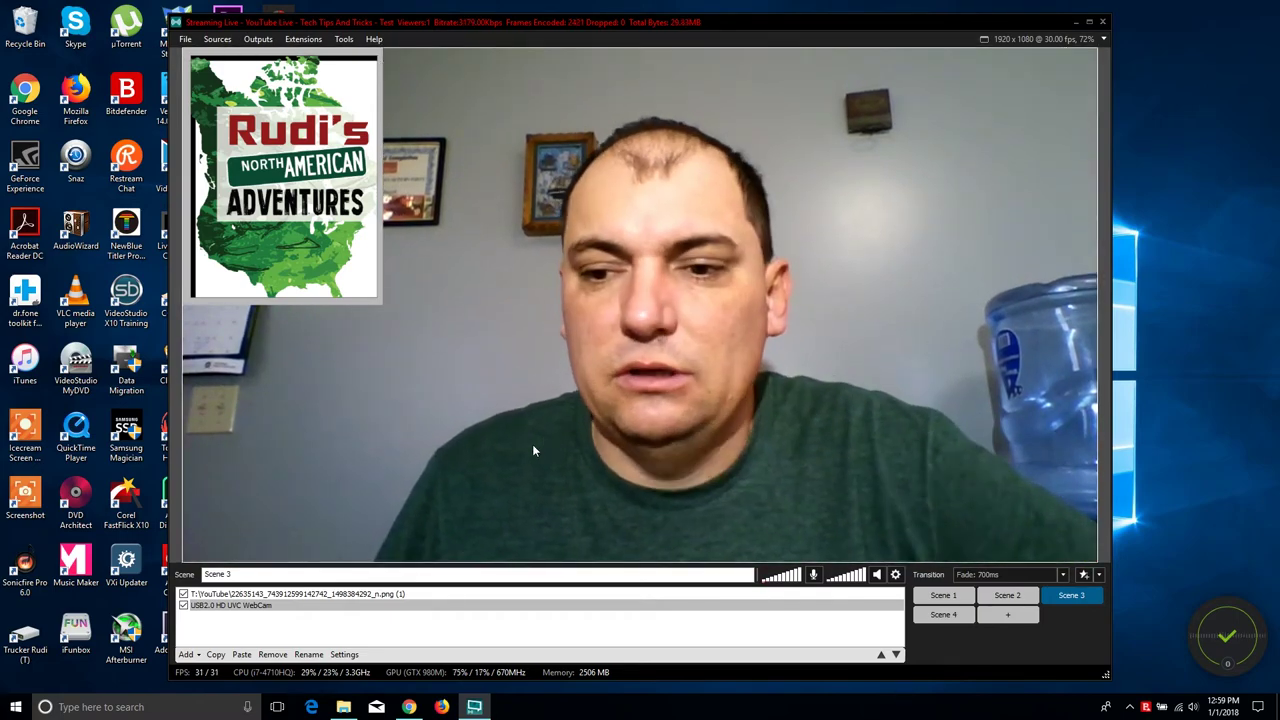
right_click(518, 386)
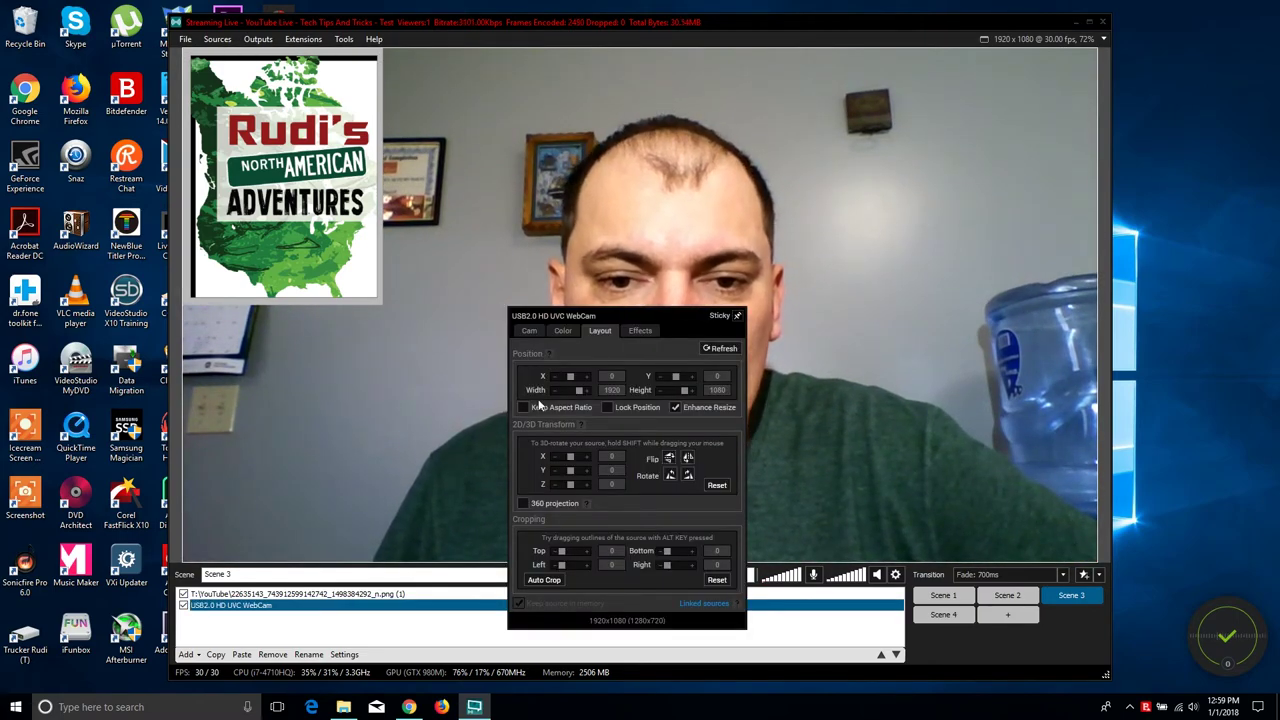
click(494, 383)
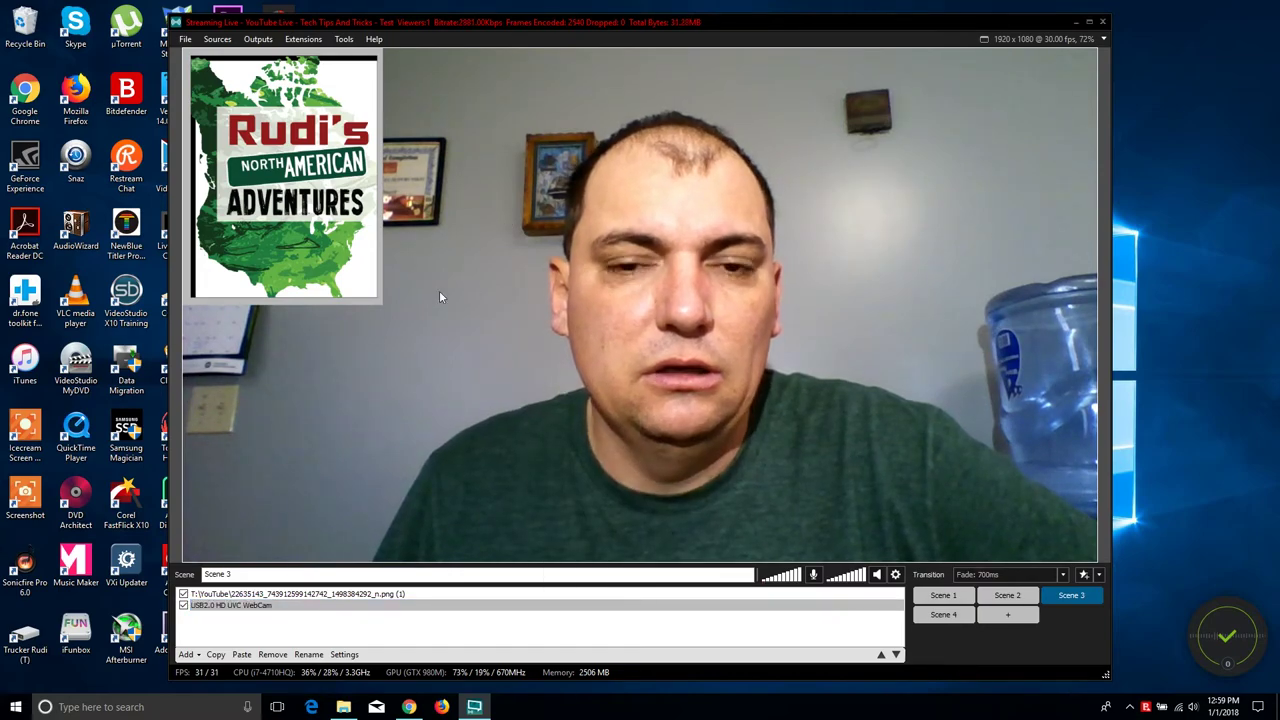
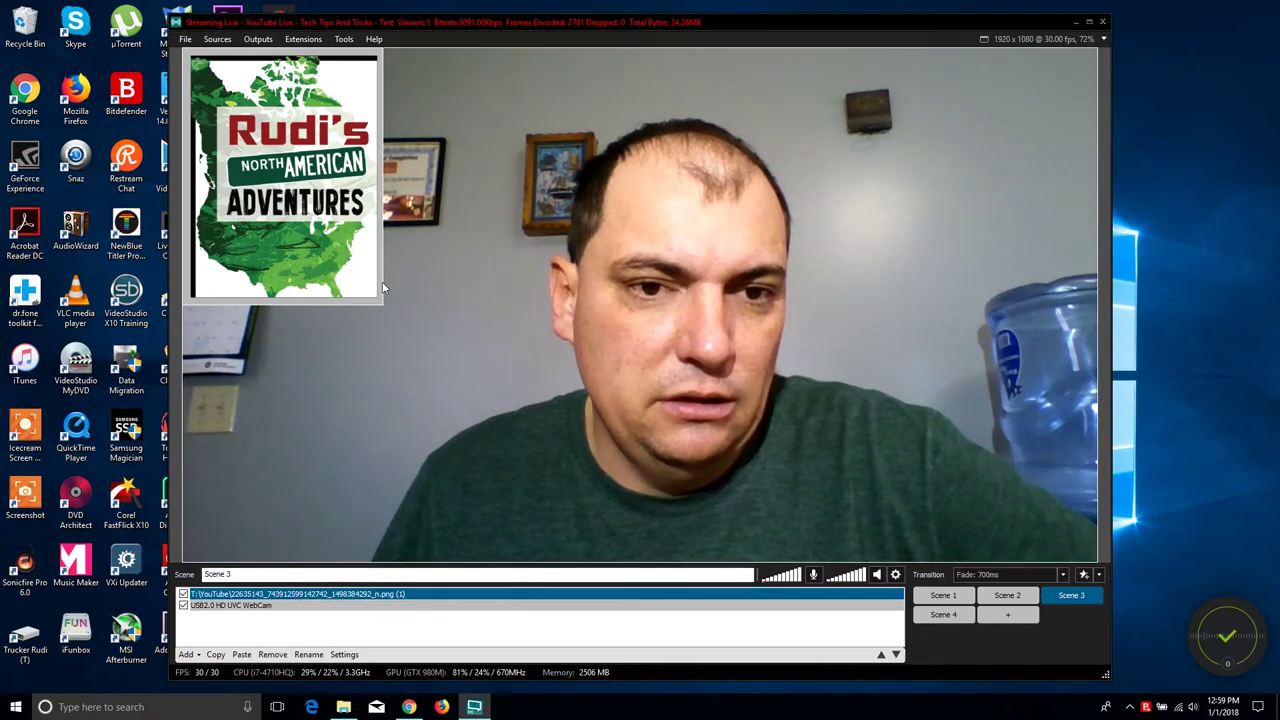
Step: Drag the logo overlay's corner to shrink it into a small top-left box over the webcam
click(384, 305)
drag(376, 301, 320, 222)
click(197, 136)
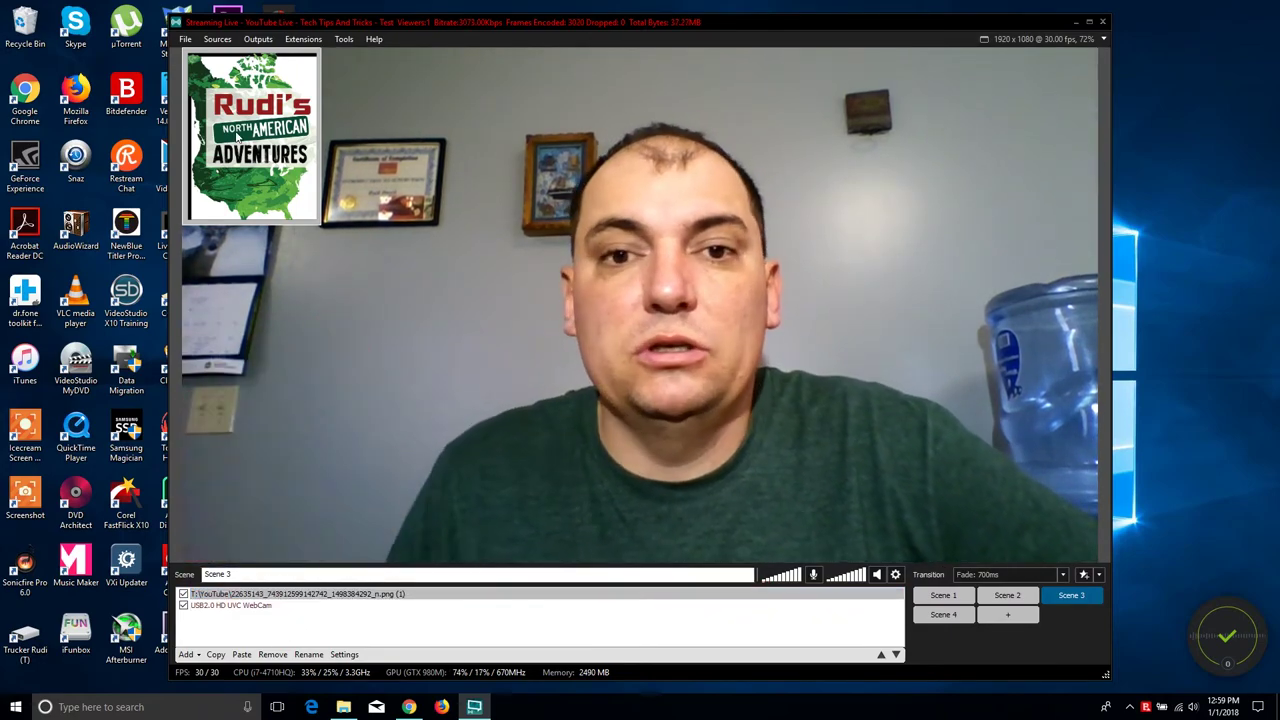
Step: Reselect the logo source, then open and dismiss the Add source list without adding anything
click(197, 136)
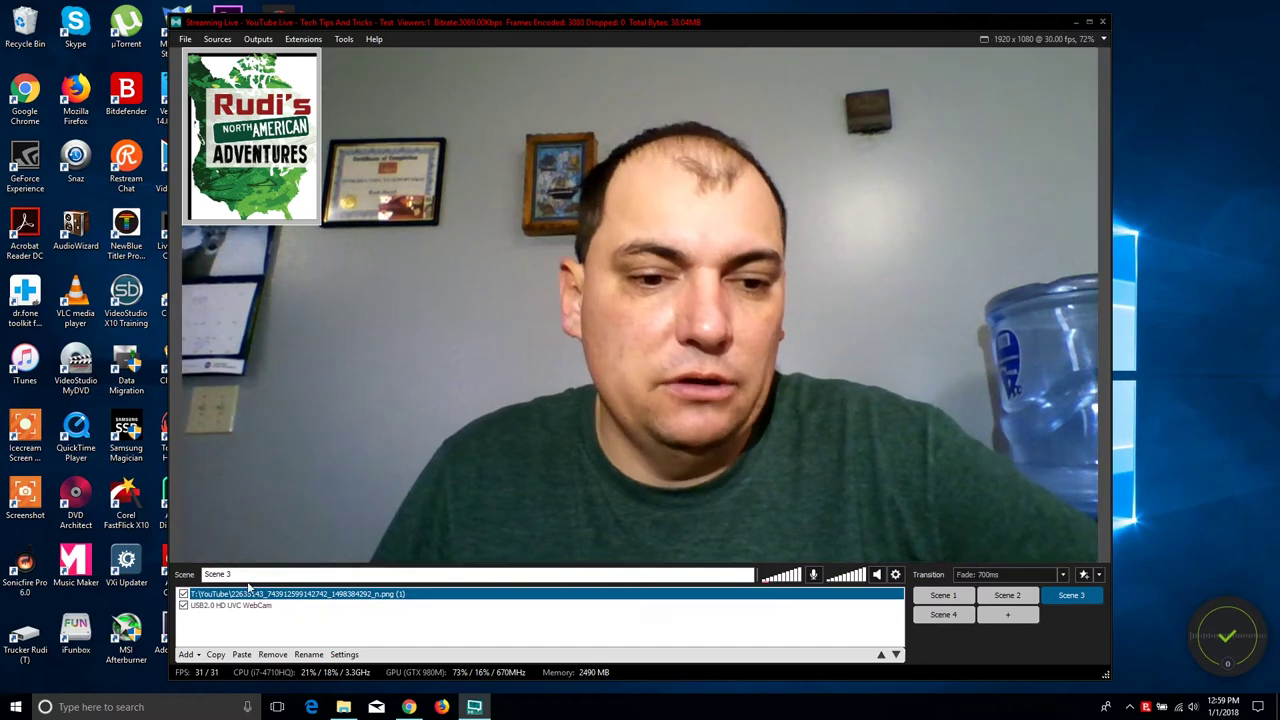
click(197, 656)
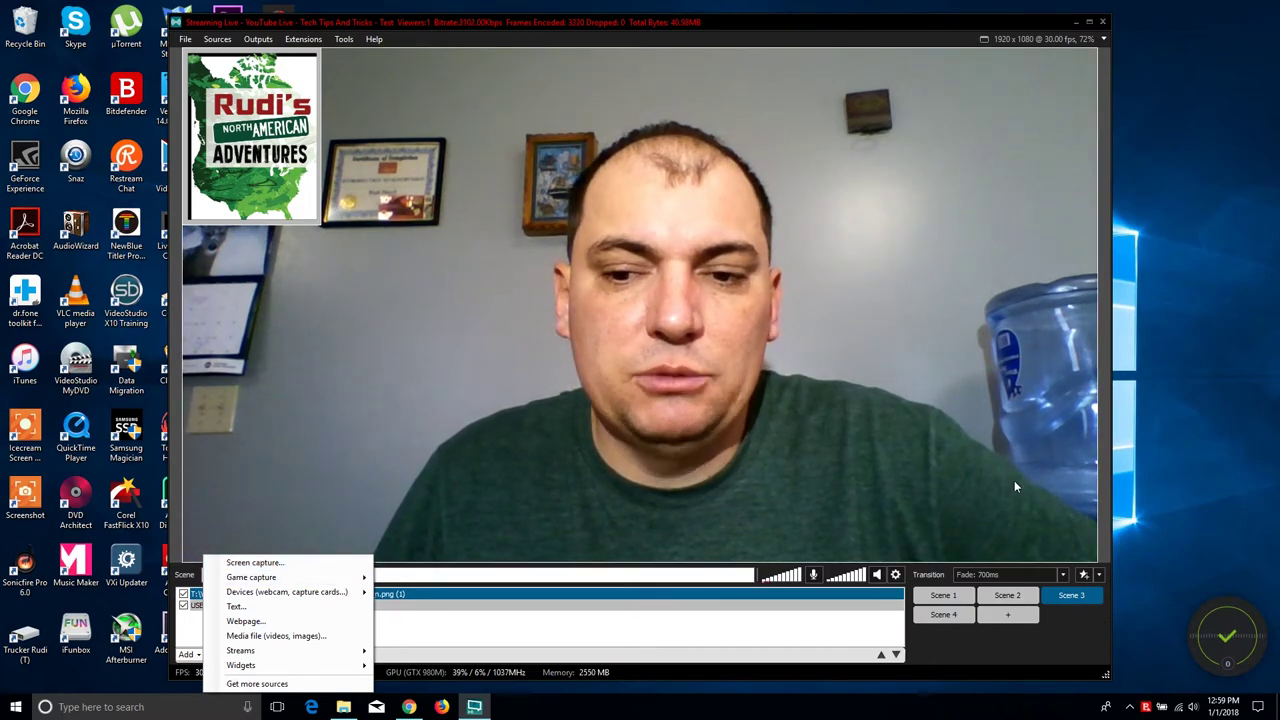
click(1079, 620)
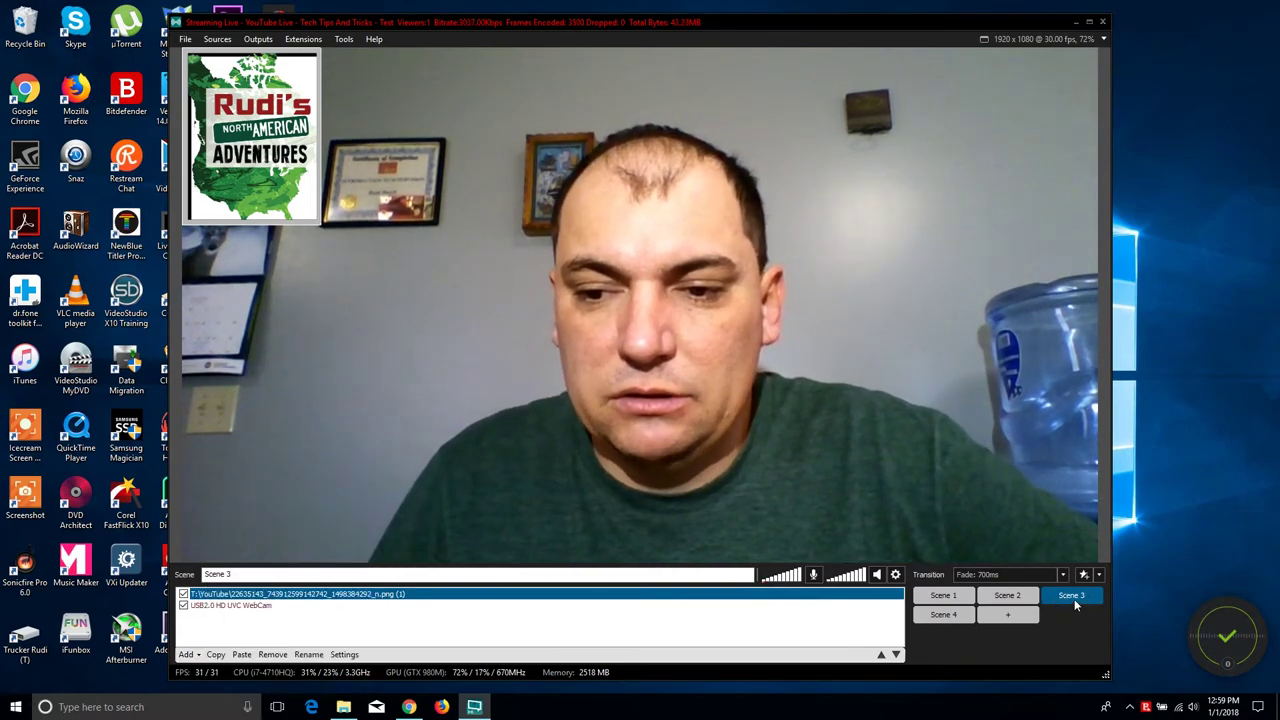
click(950, 618)
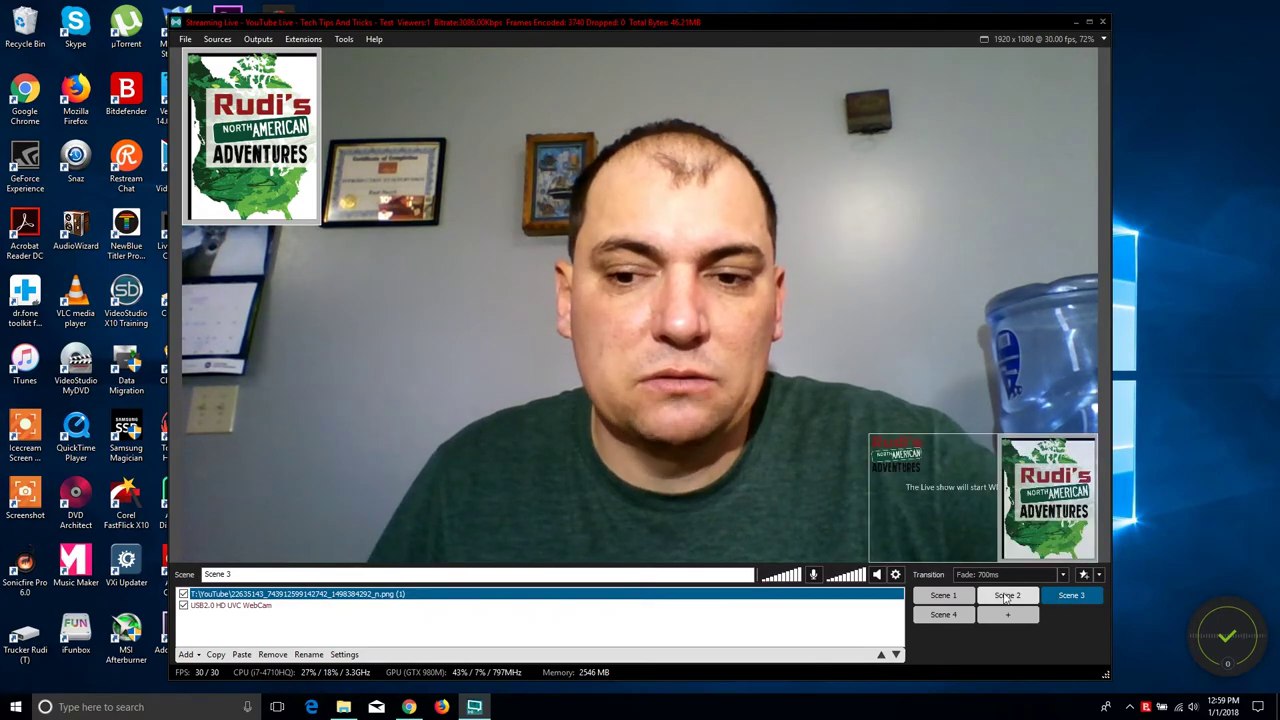
Step: Add a full 1920 x 1080 desktop screen capture to Scene 4, stretched to fill the frame
click(937, 617)
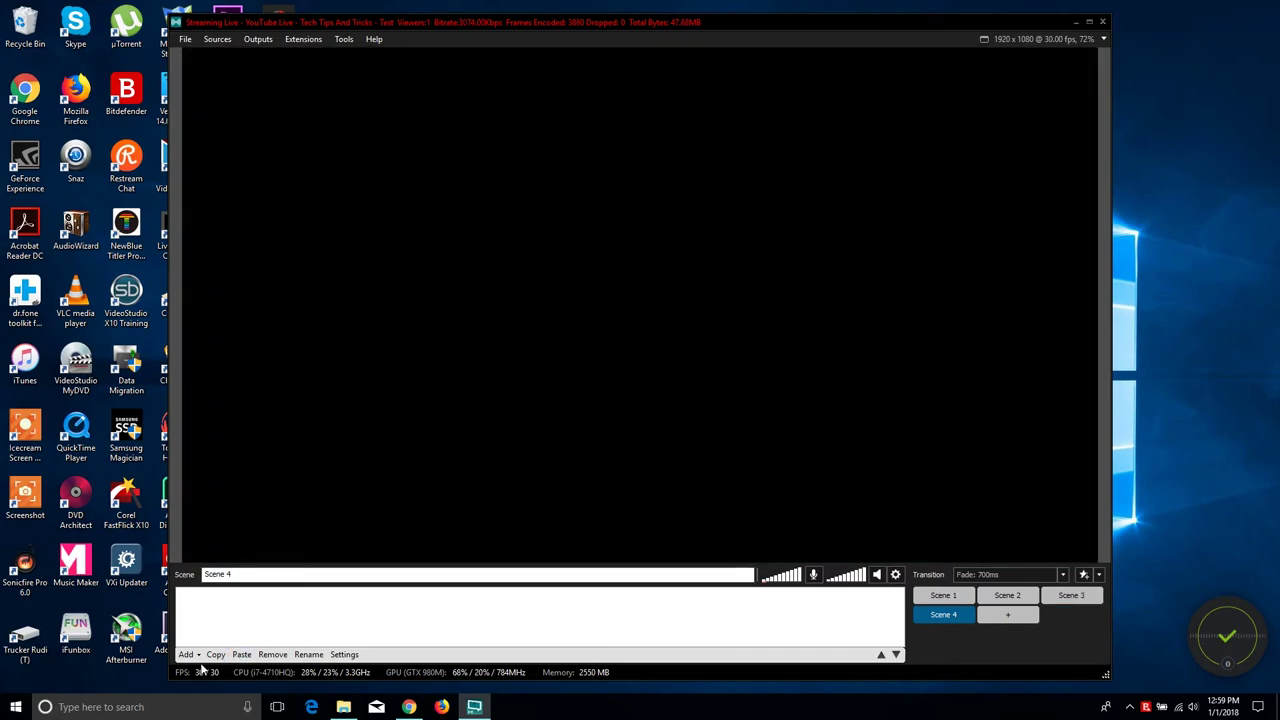
click(196, 656)
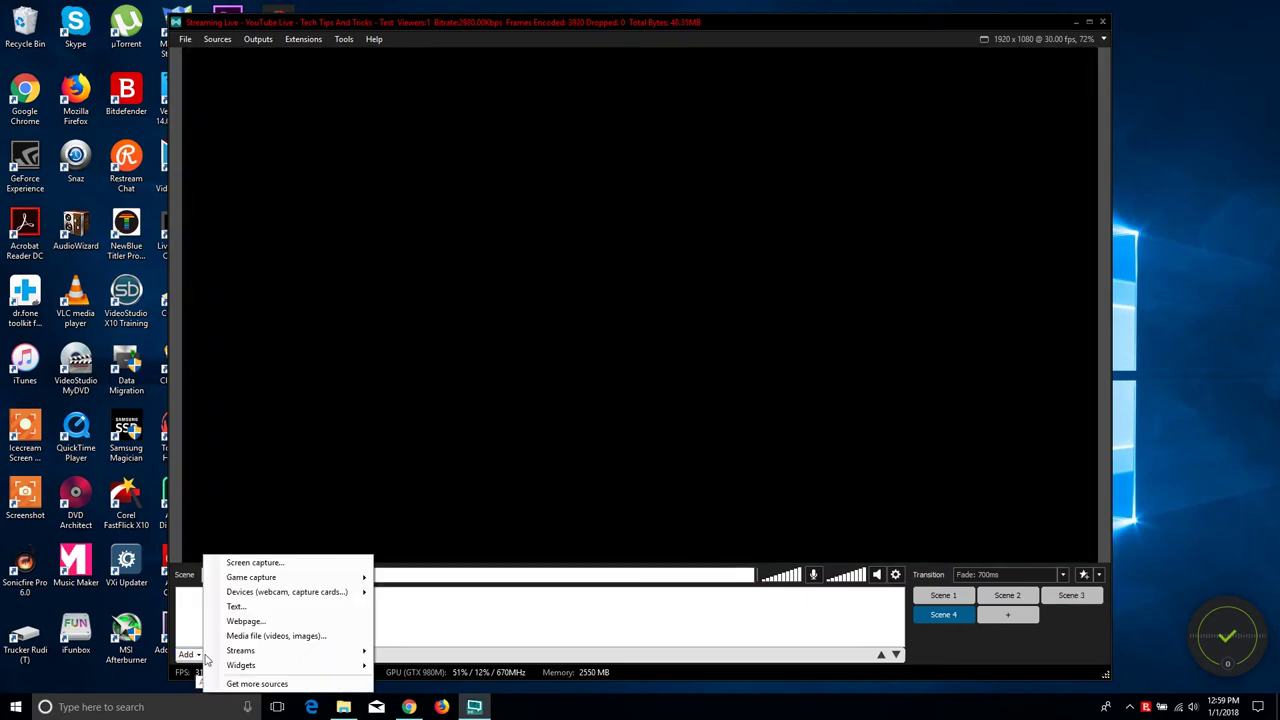
click(270, 566)
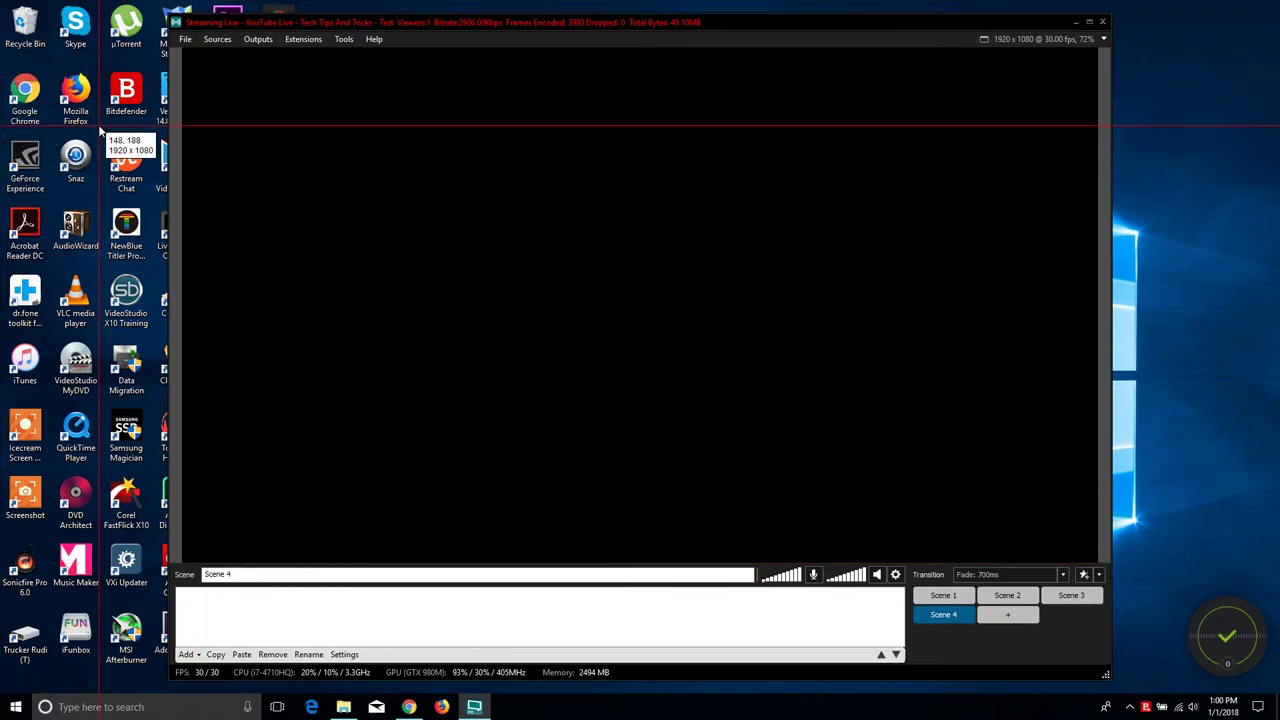
click(3, 6)
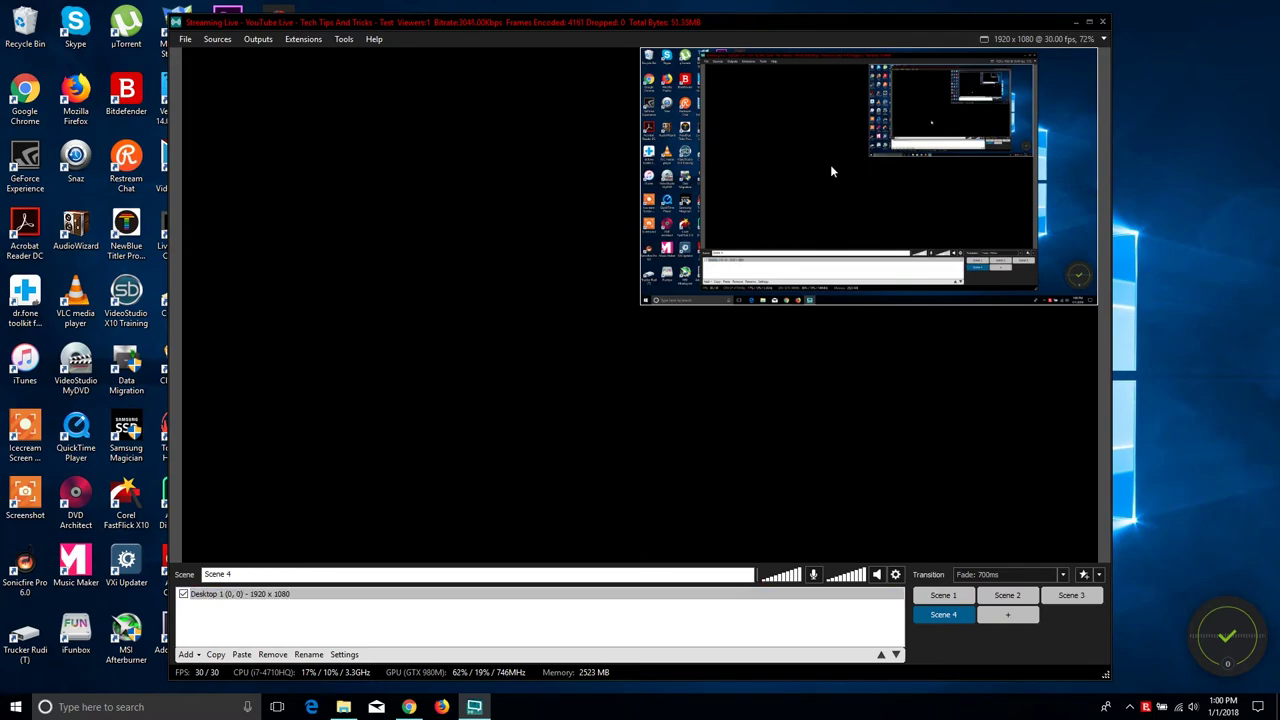
click(687, 313)
drag(639, 306, 165, 483)
click(549, 455)
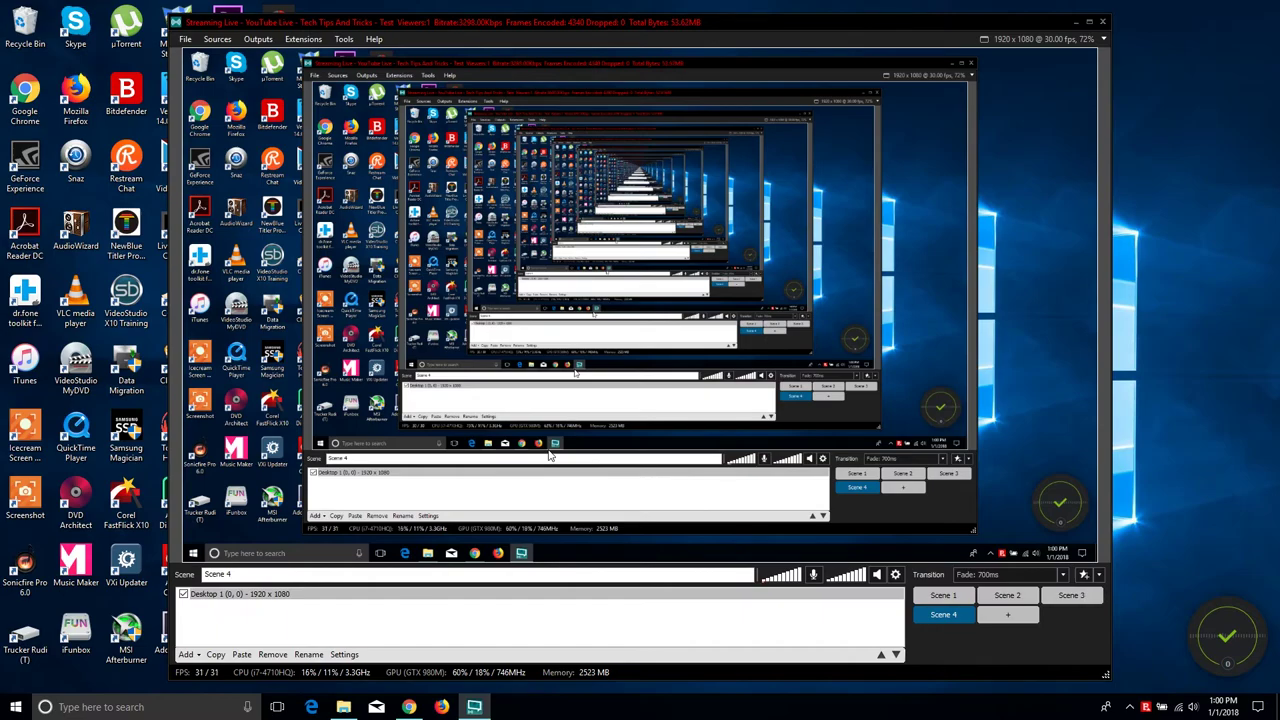
Step: Toggle from Scene 3 back to the desktop-capture Scene 4 live, then minimize XSplit
click(1071, 595)
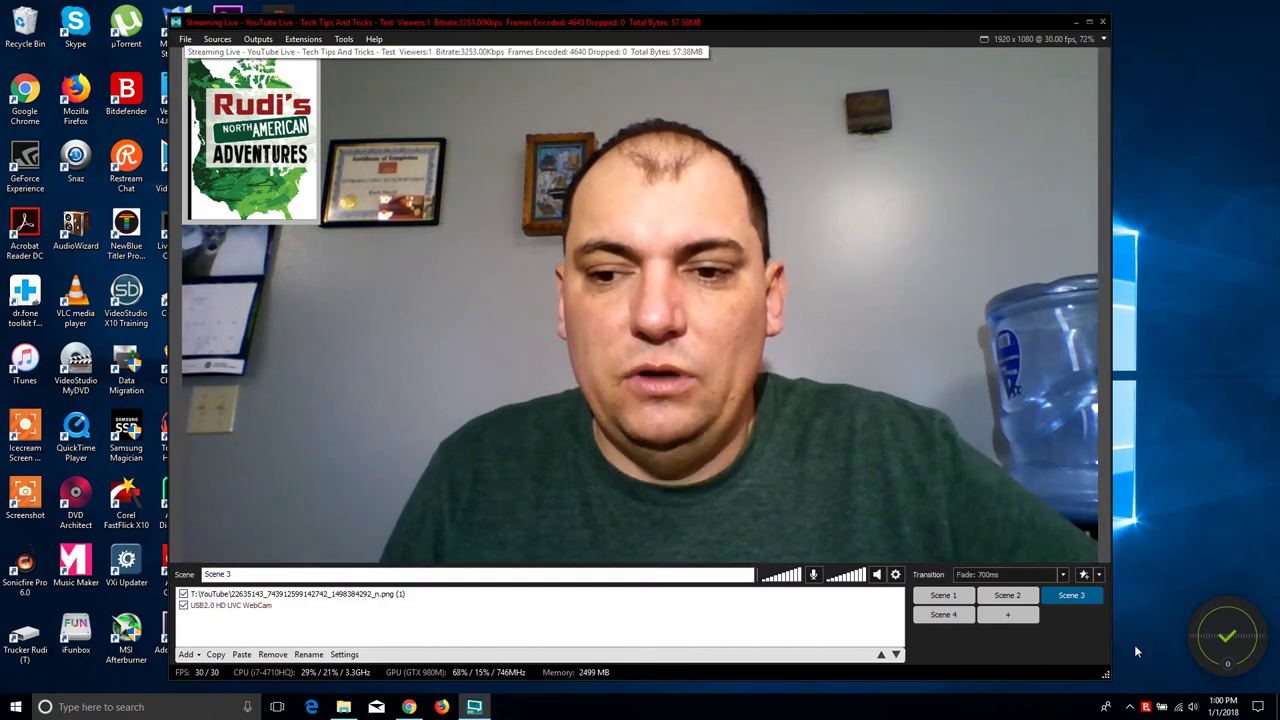
click(955, 619)
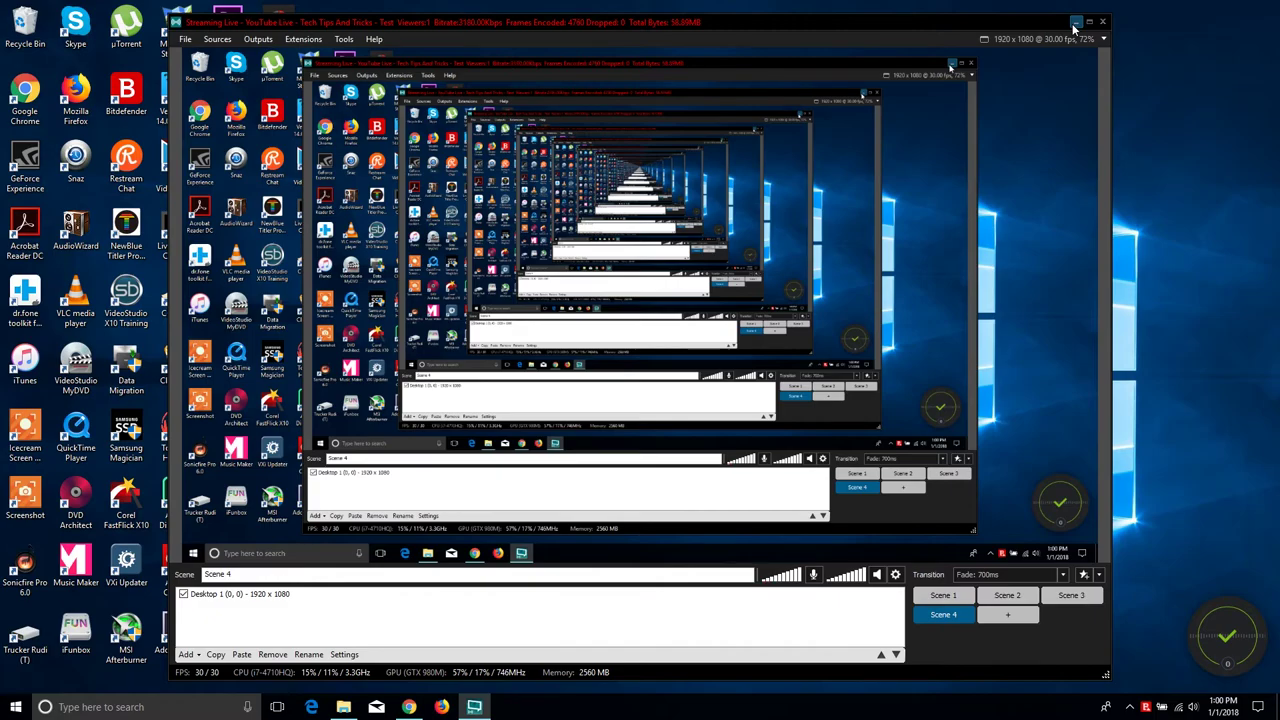
click(1074, 23)
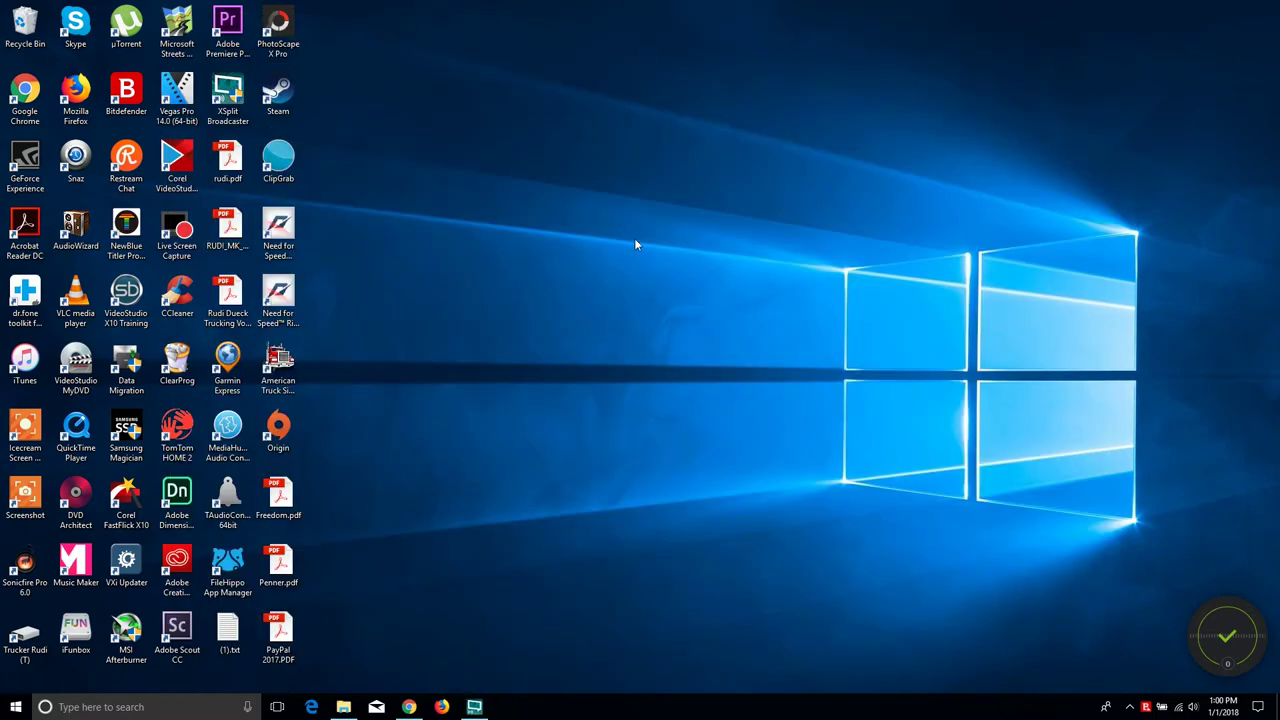
click(408, 707)
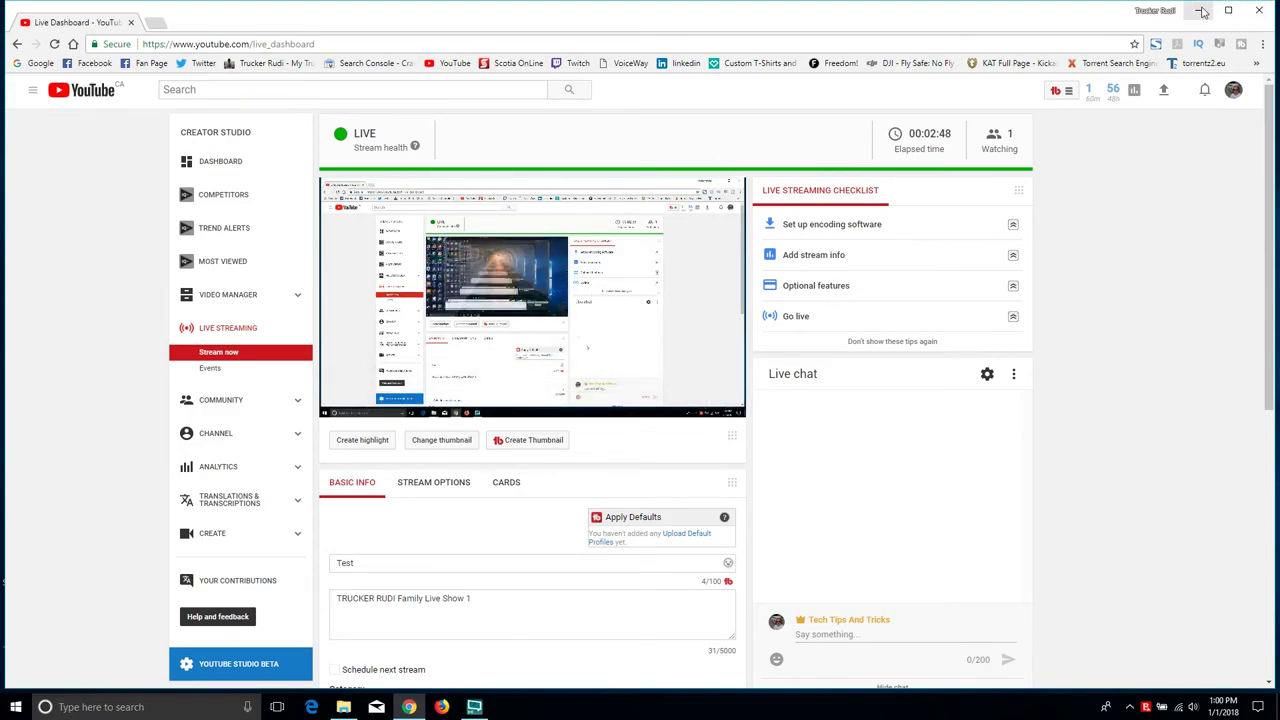
click(1200, 10)
Step: Restore XSplit, put the webcam-and-logo Scene 3 live, and uncheck the YouTube Live output
click(475, 707)
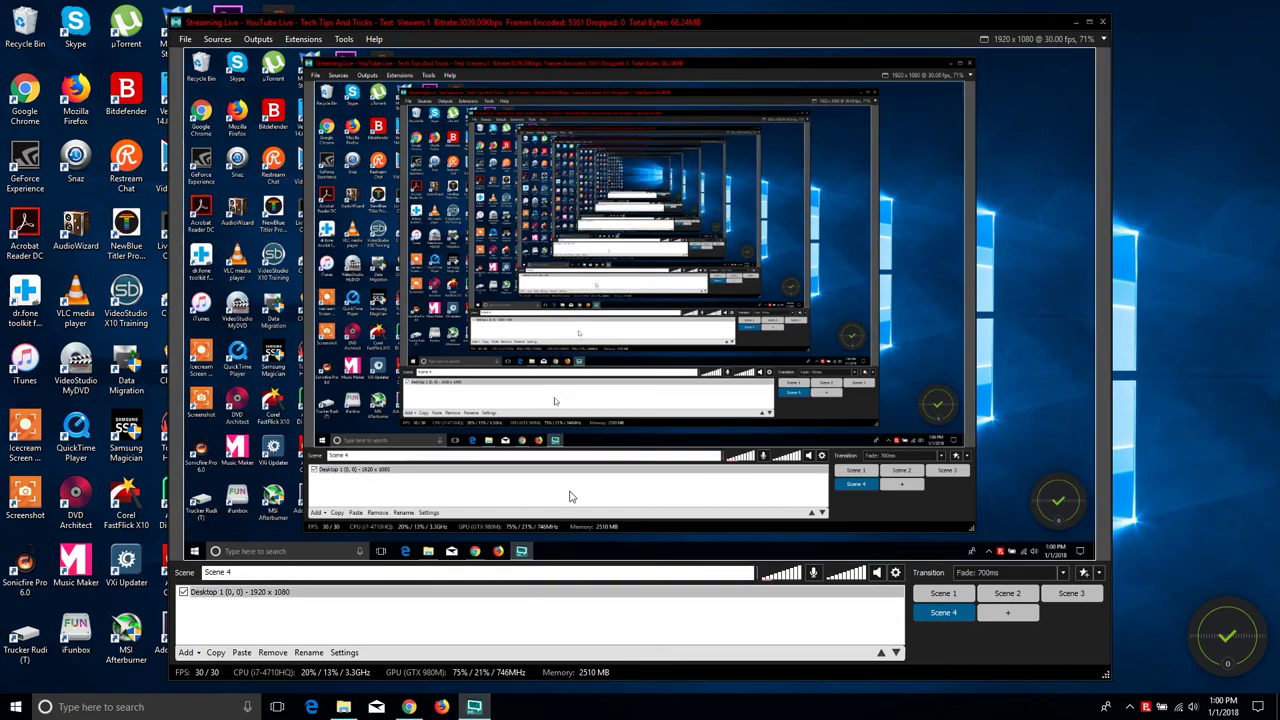
click(1052, 597)
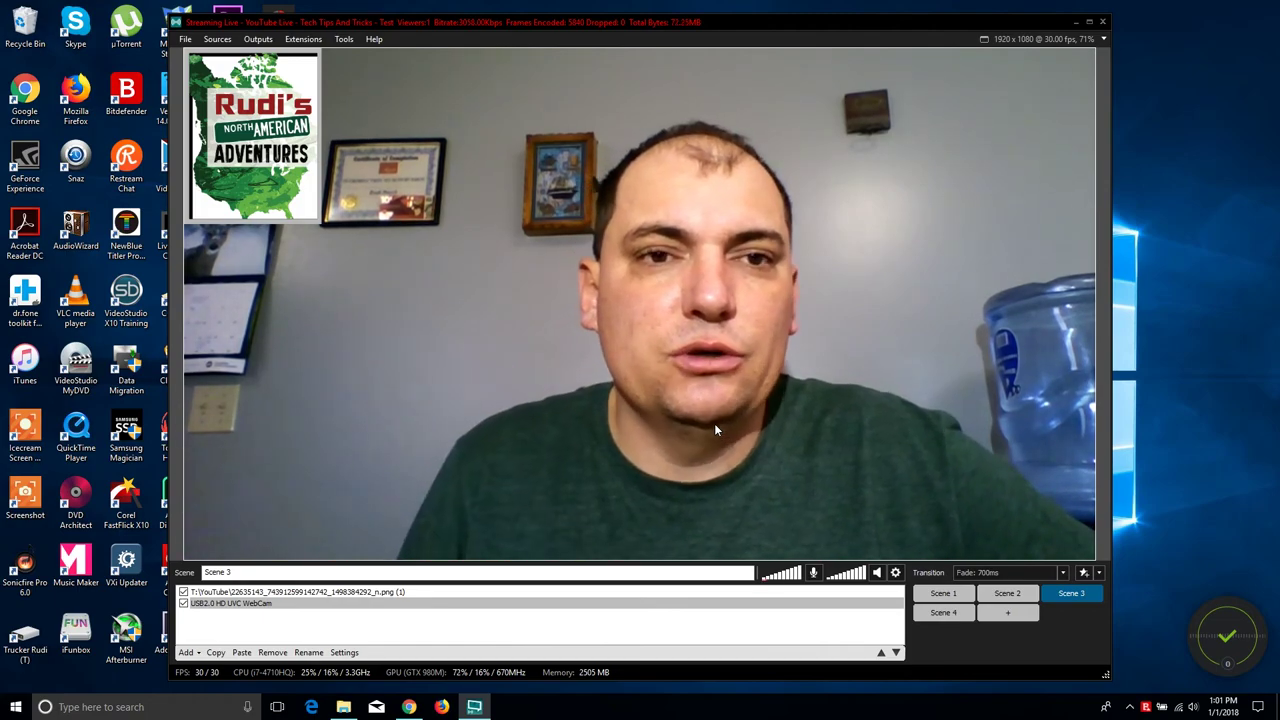
click(257, 40)
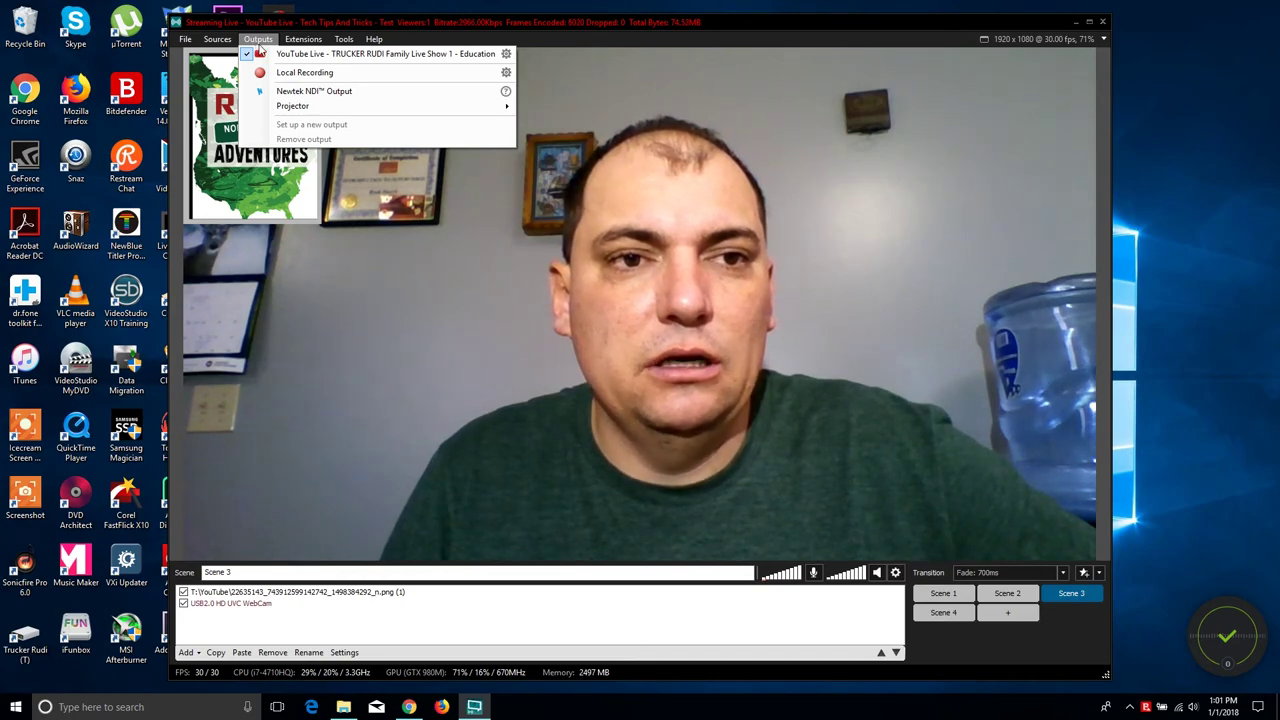
click(325, 56)
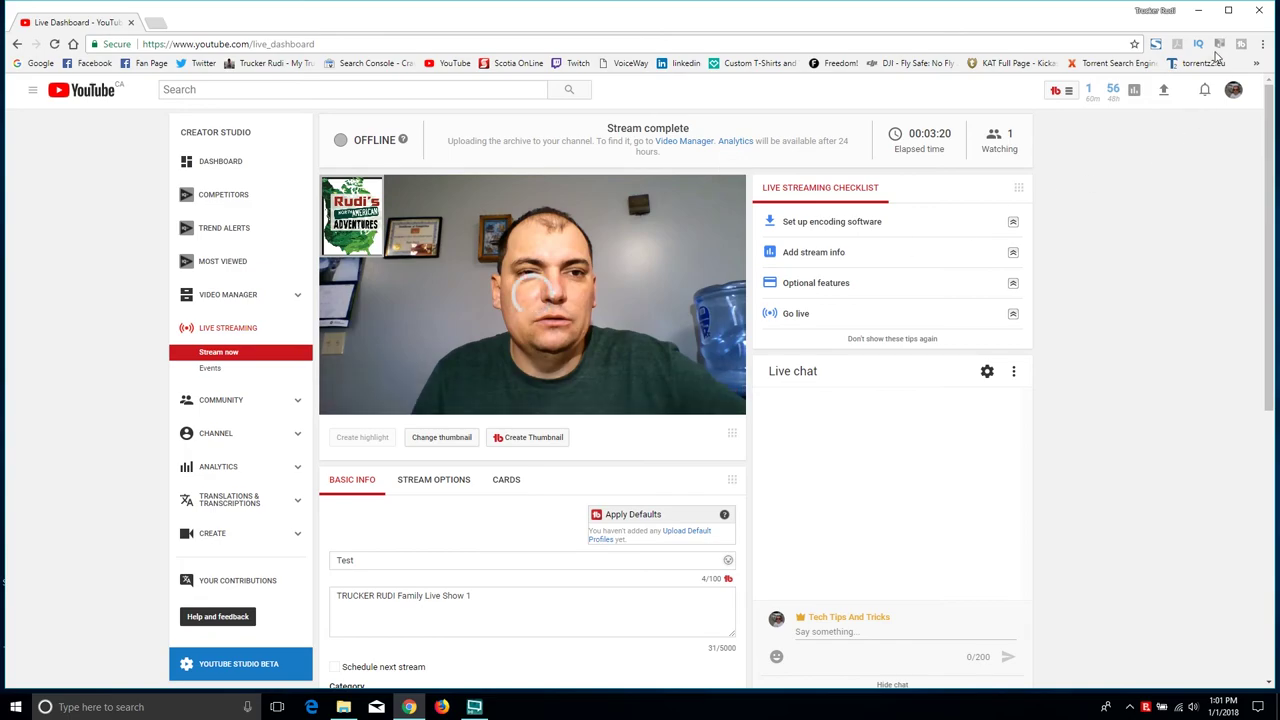
Step: Check that the Live Dashboard shows OFFLINE with the stream complete, then minimize Chrome
scroll(655, 513, down, 2)
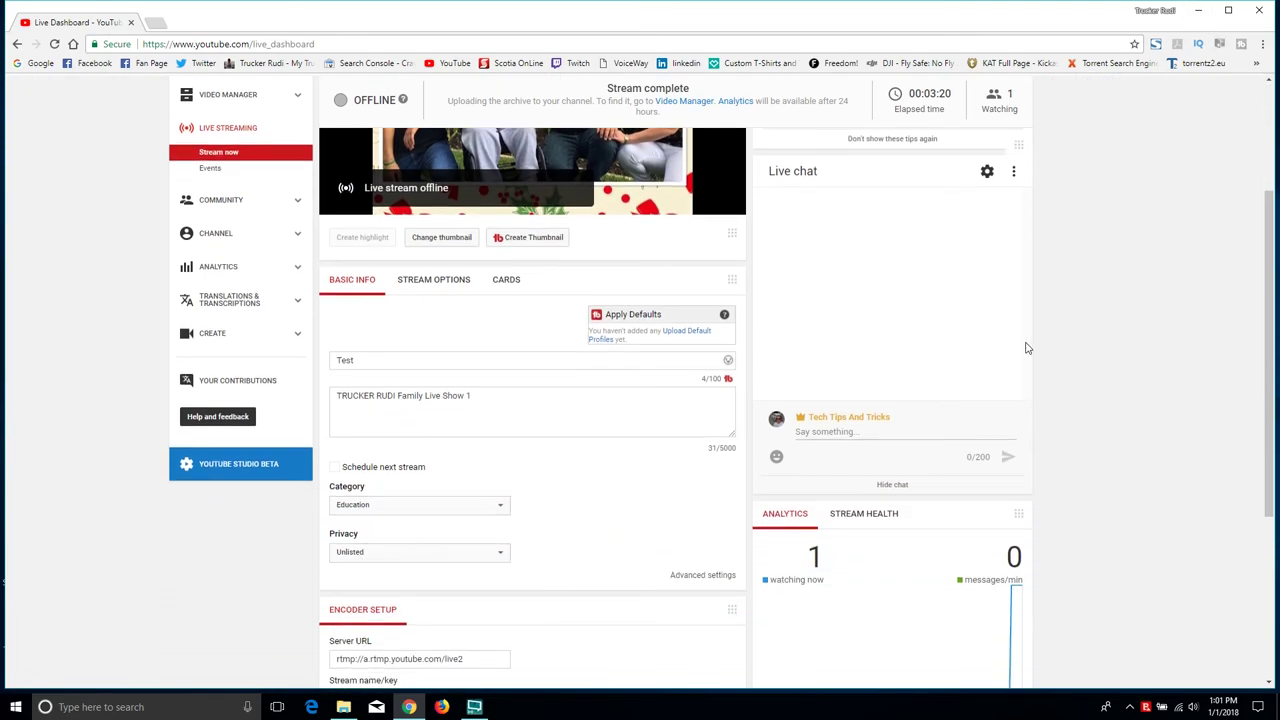
scroll(1025, 348, up, 2)
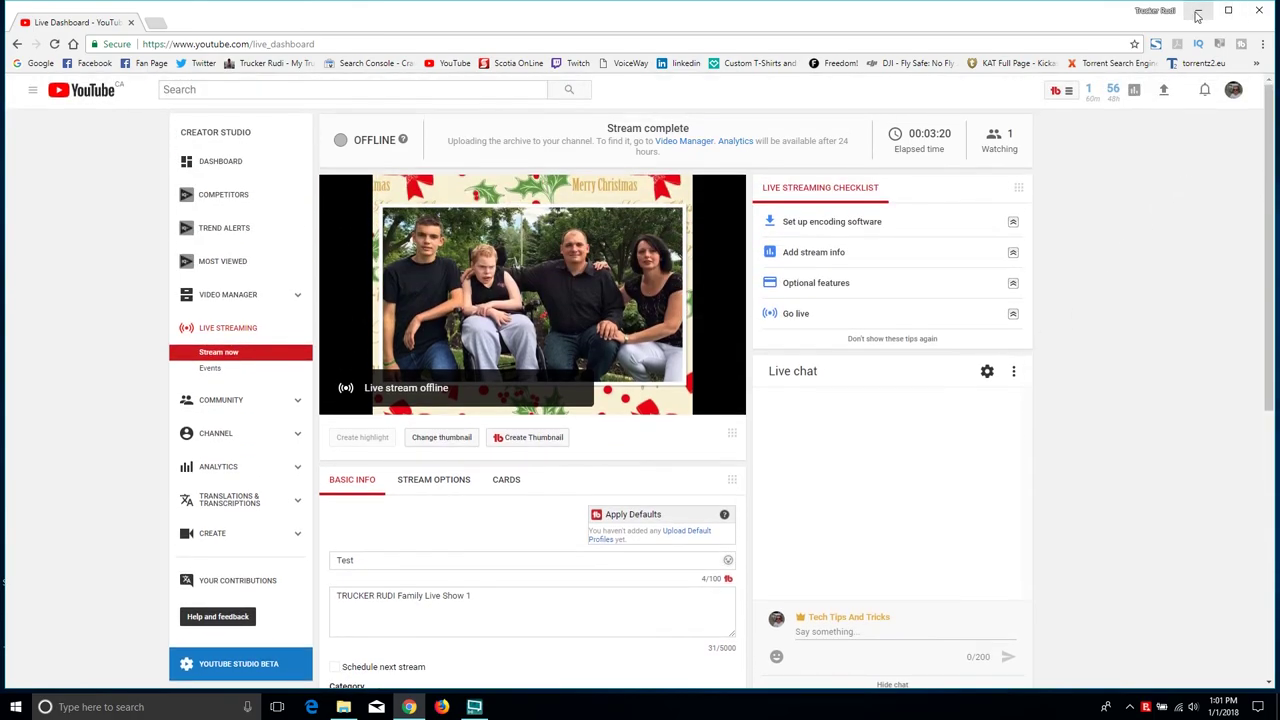
click(1197, 12)
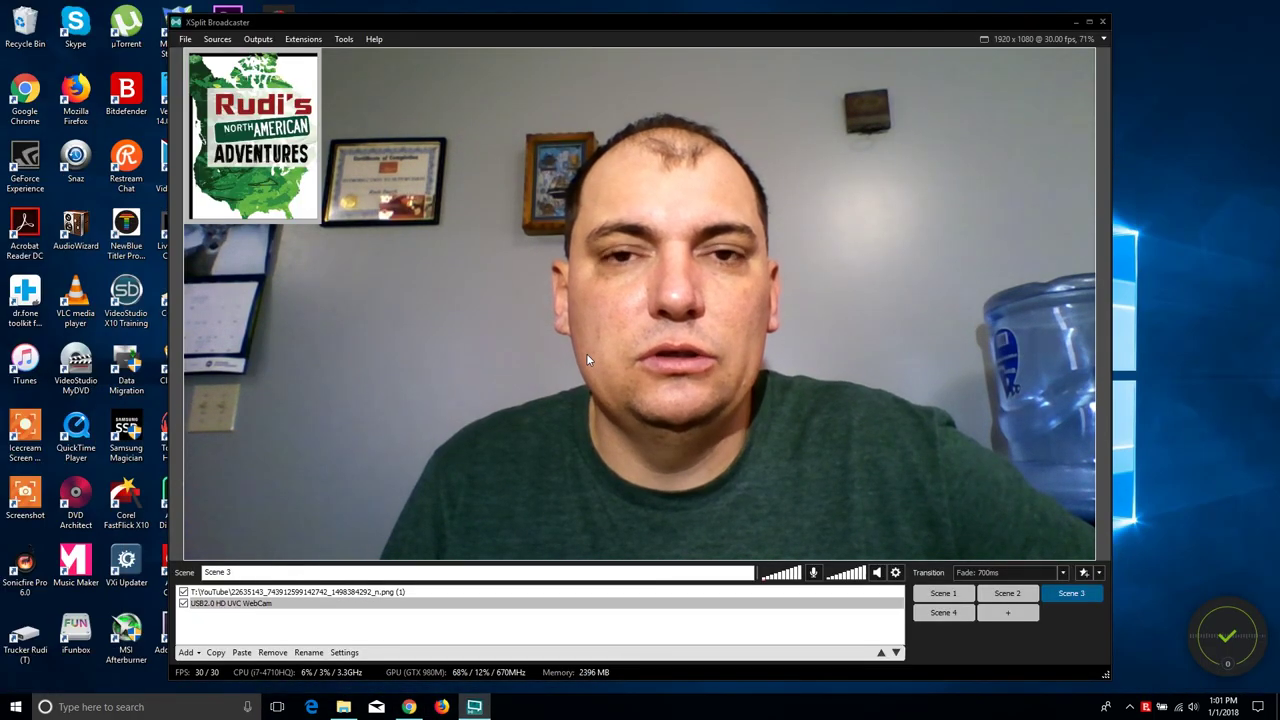